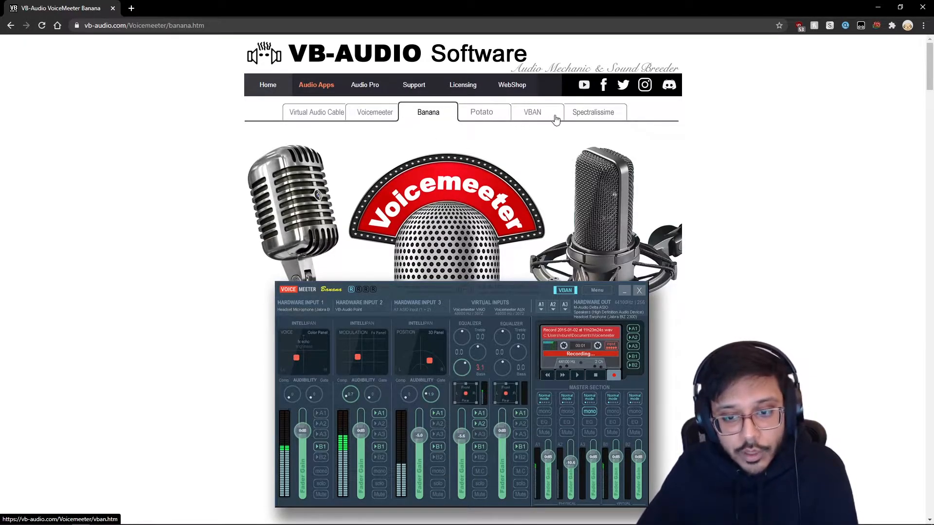
# Look over the Voicemeeter Banana page and open the Virtual Audio Cable page on the VB-Audio site
pyautogui.scroll(-2, 513, 232)
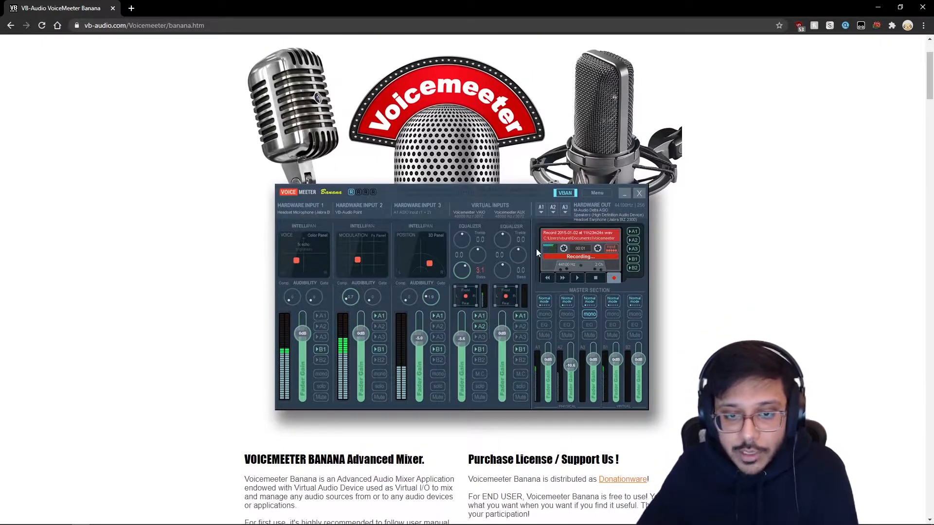
pyautogui.scroll(2, 326, 243)
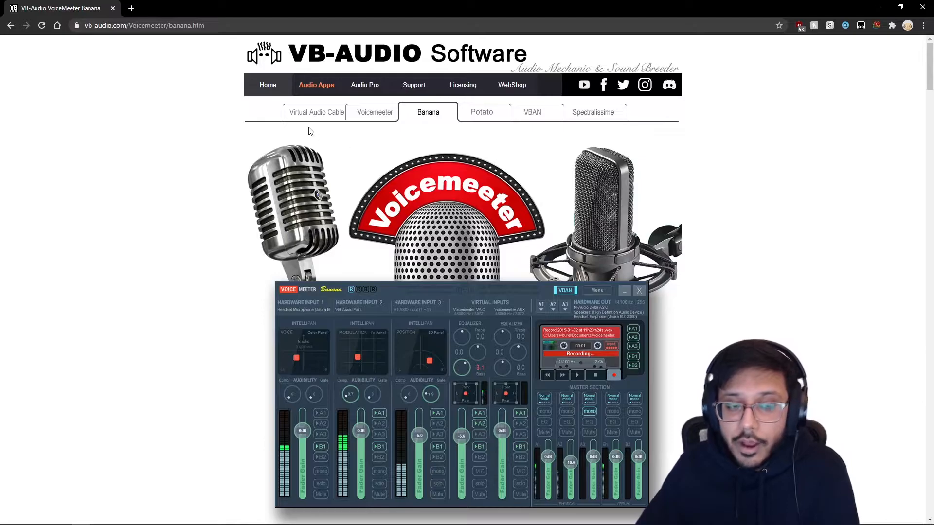
pyautogui.click(320, 120)
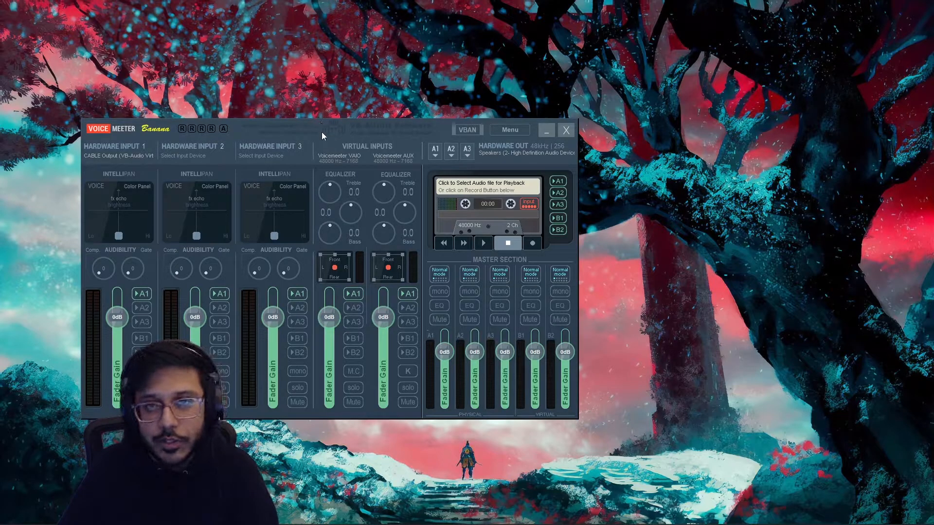
# Open the Windows sound settings and the classic Sound Control Panel, and place its window beside the settings
pyautogui.moveTo(57, 523)
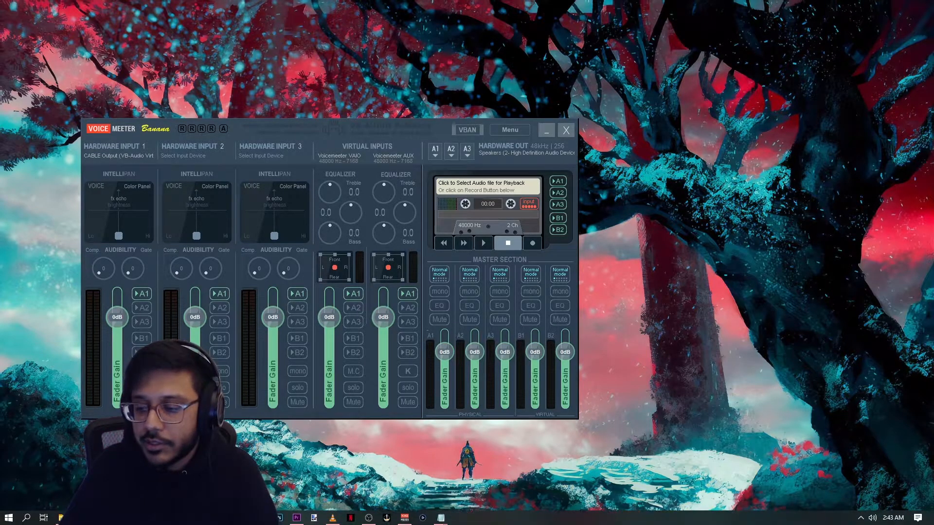
pyautogui.rightClick(873, 520)
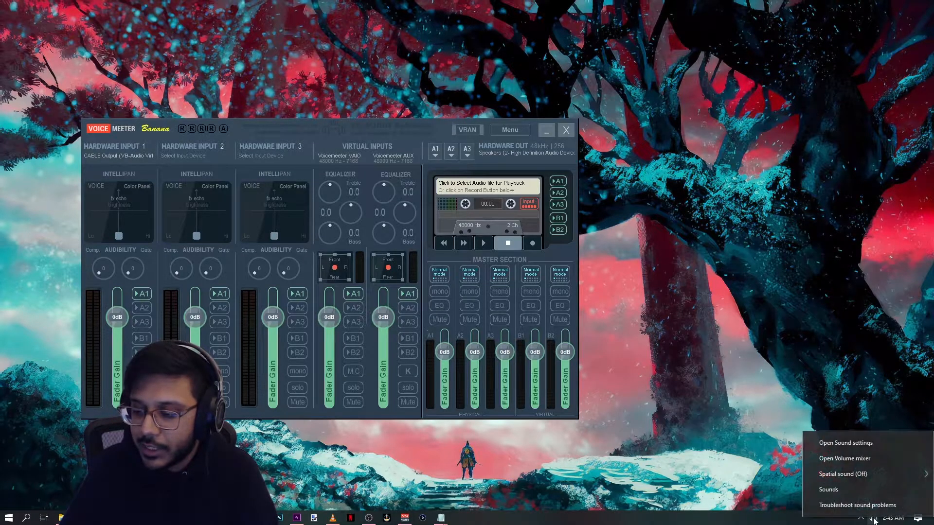
pyautogui.click(853, 443)
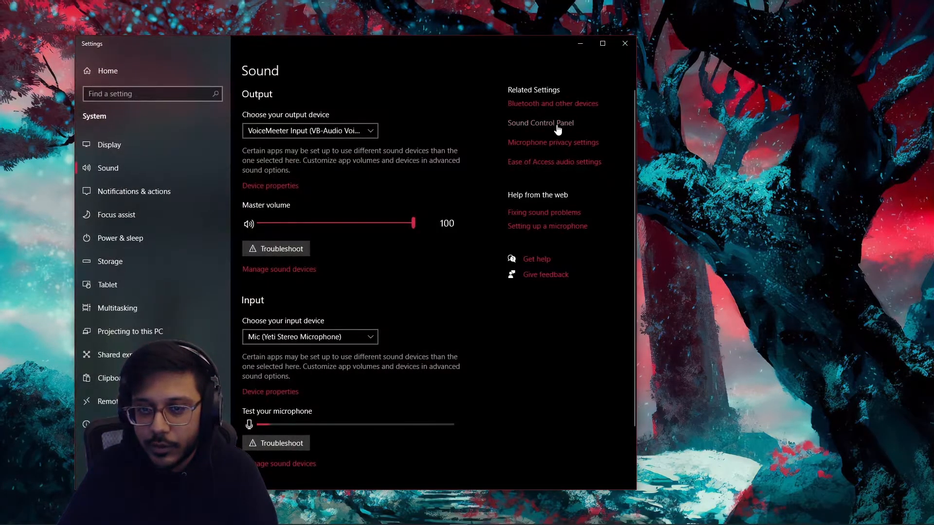
pyautogui.click(558, 125)
pyautogui.moveTo(173, 114); pyautogui.dragTo(751, 115)
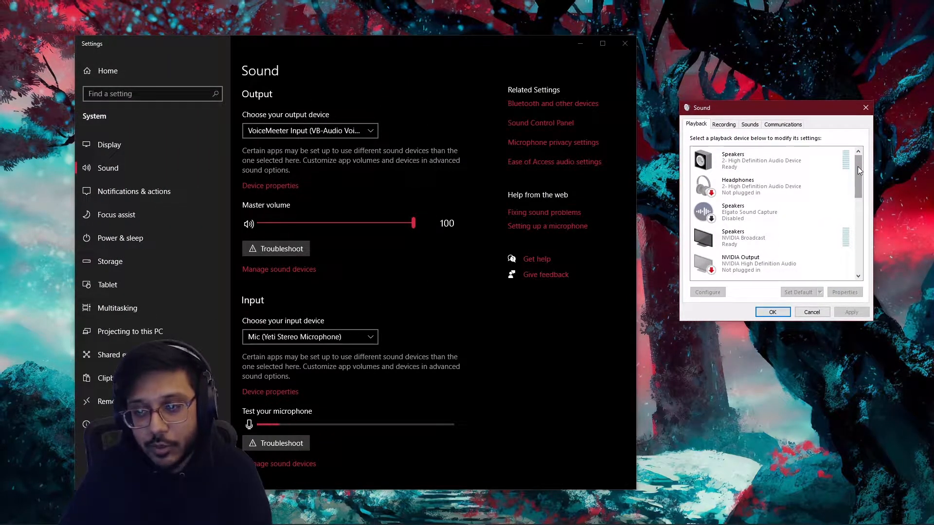
# Find the VB-Audio devices among the playback devices and select CABLE Input
pyautogui.moveTo(857, 167); pyautogui.dragTo(856, 225)
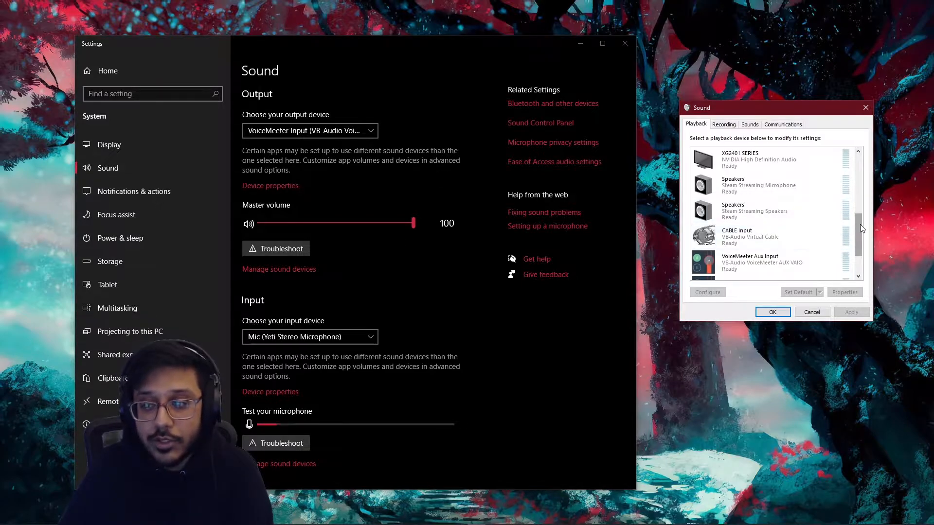
pyautogui.moveTo(860, 224); pyautogui.dragTo(858, 247)
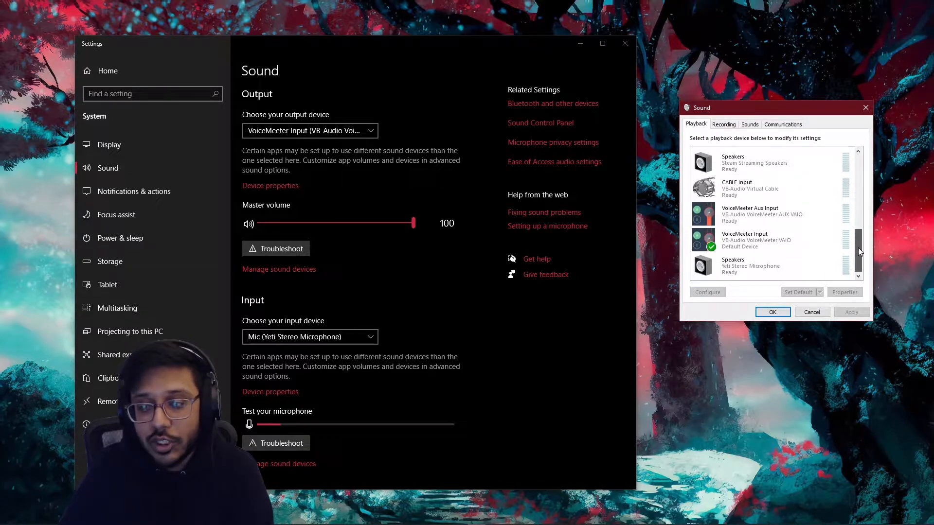
pyautogui.click(757, 248)
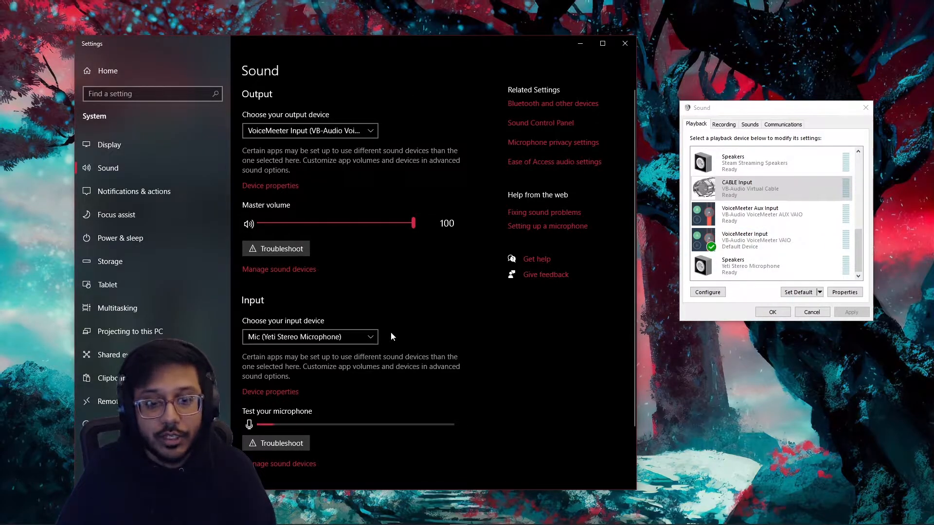
# Switch to Voicemeeter Banana and examine the devices offered for Hardware Input 1 and the A1 hardware output
pyautogui.click(405, 520)
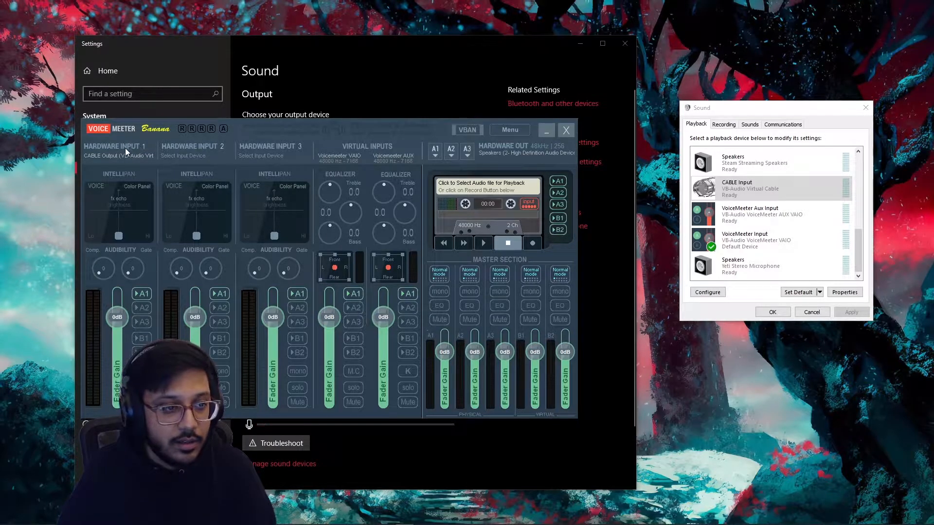
pyautogui.click(113, 147)
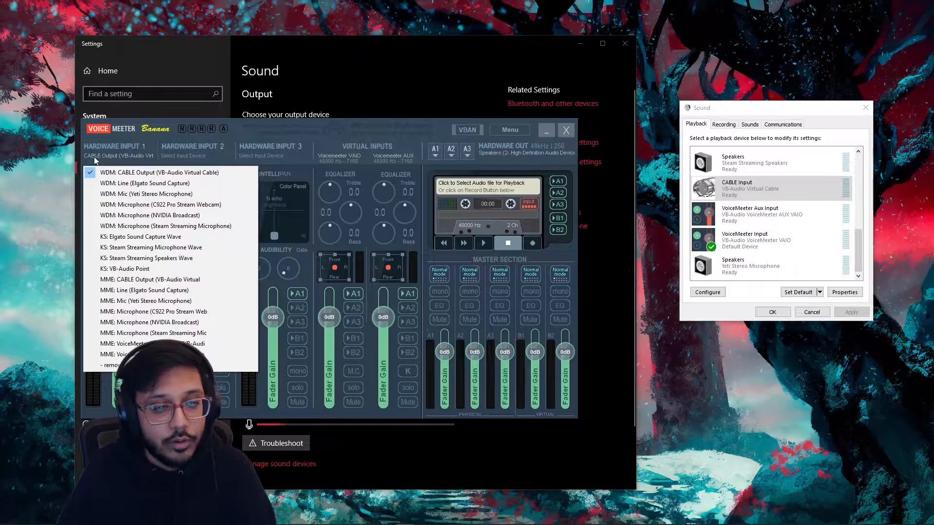
pyautogui.click(428, 129)
pyautogui.click(436, 152)
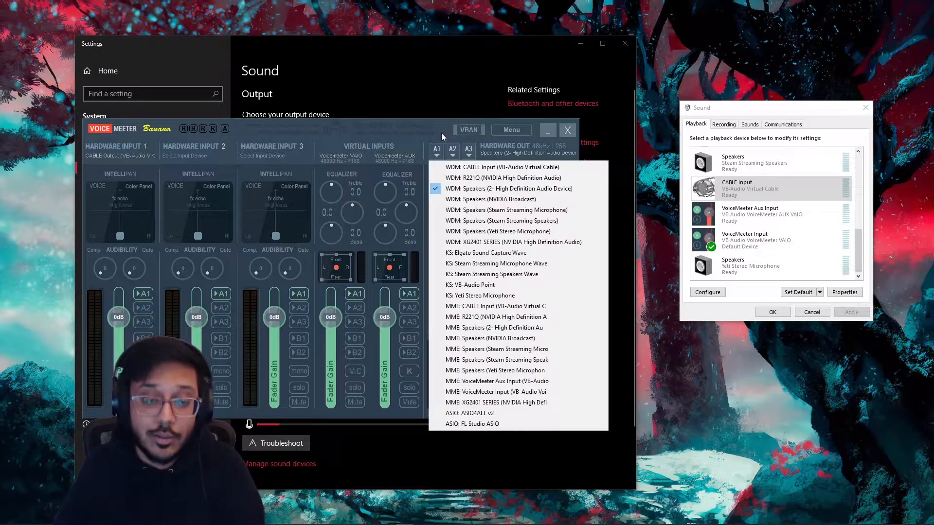
pyautogui.click(106, 157)
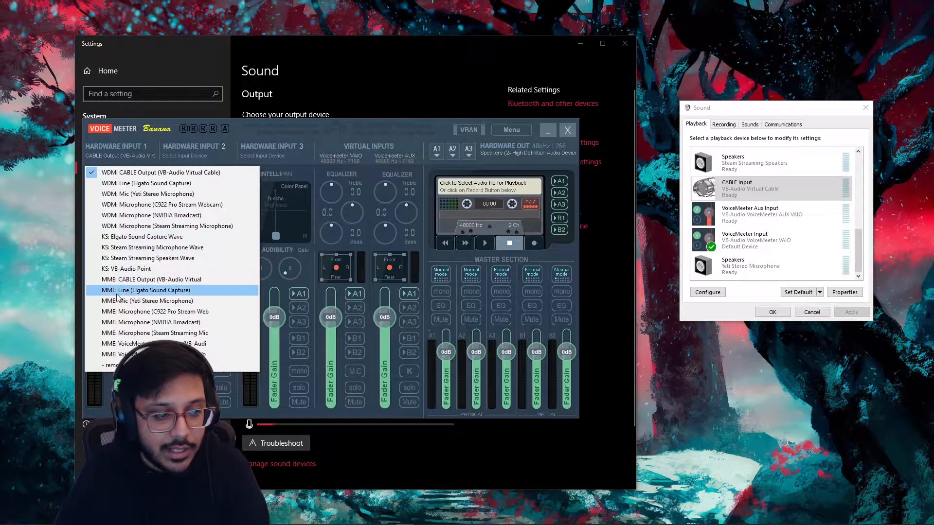
pyautogui.click(413, 123)
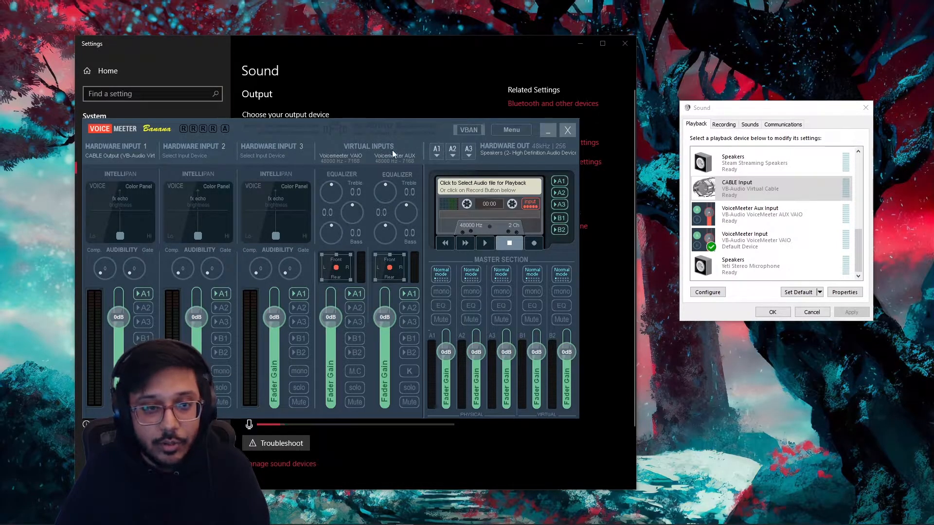
# Open Voicemeeter's system settings and review the buffering, sample rate, exclusive mode and engine mode options
pyautogui.click(505, 131)
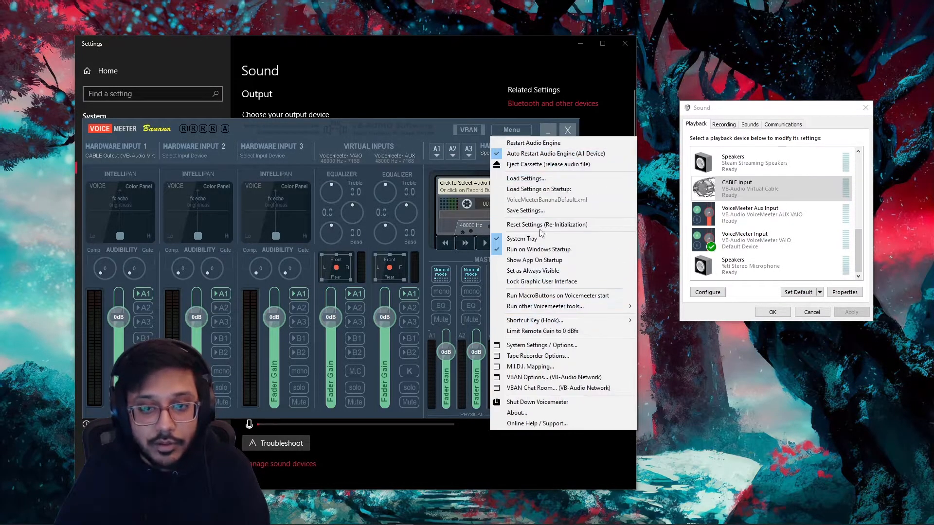
pyautogui.click(549, 346)
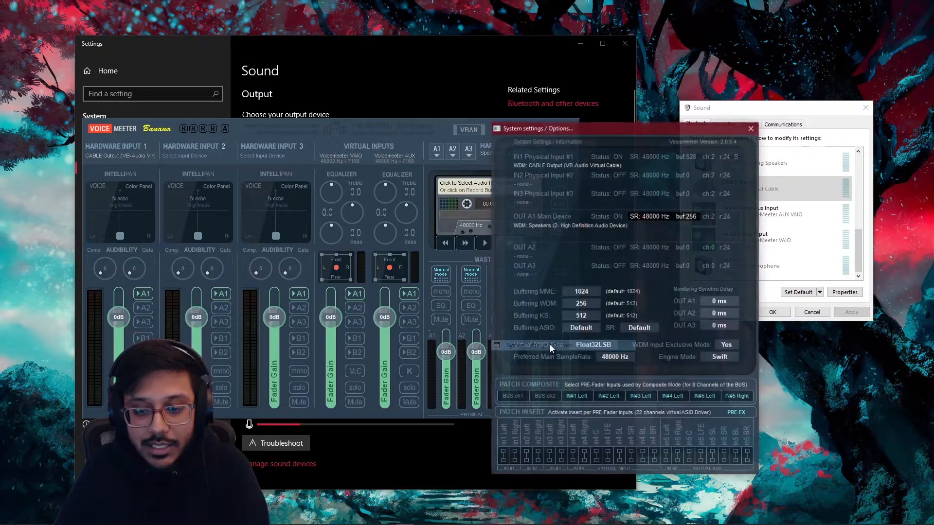
pyautogui.moveTo(563, 139); pyautogui.dragTo(722, 82)
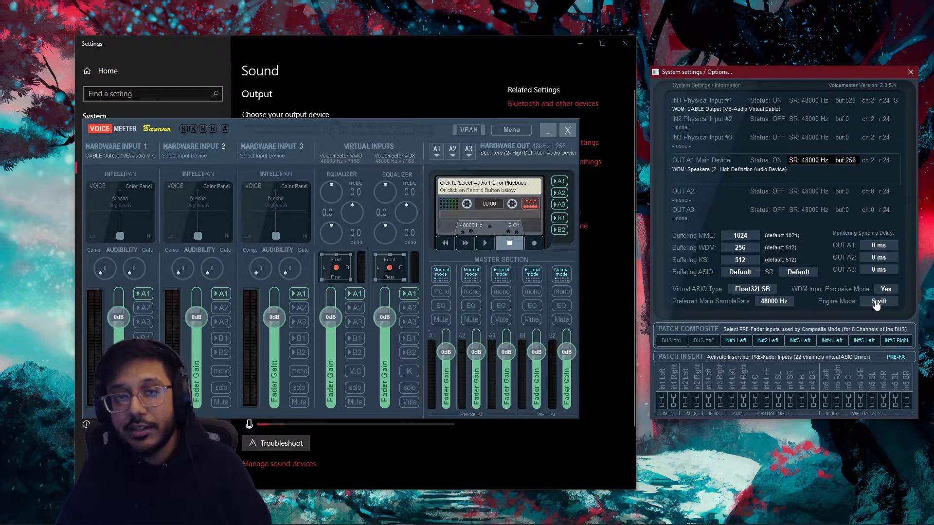
pyautogui.moveTo(720, 73); pyautogui.dragTo(699, 92)
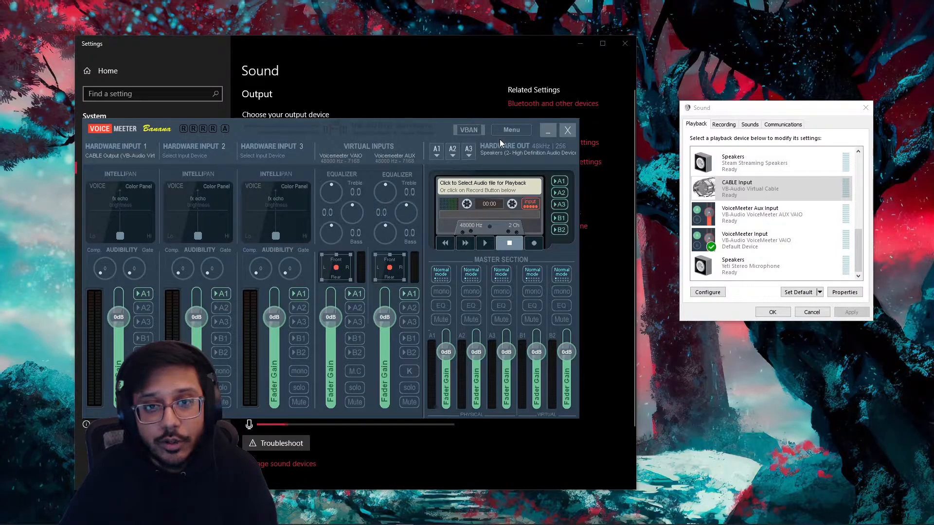
# Review Voicemeeter's system tray and Windows startup options and locate its icon among the hidden tray icons
pyautogui.click(512, 131)
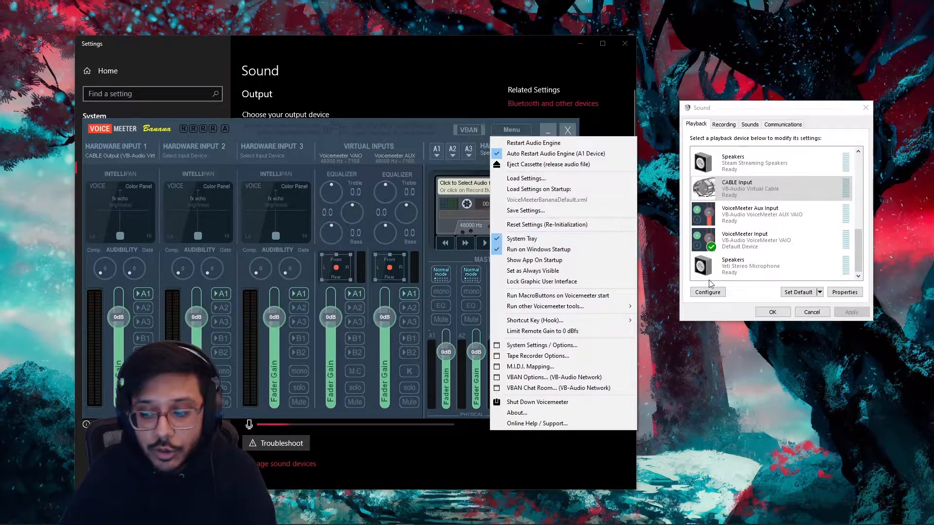
pyautogui.click(862, 520)
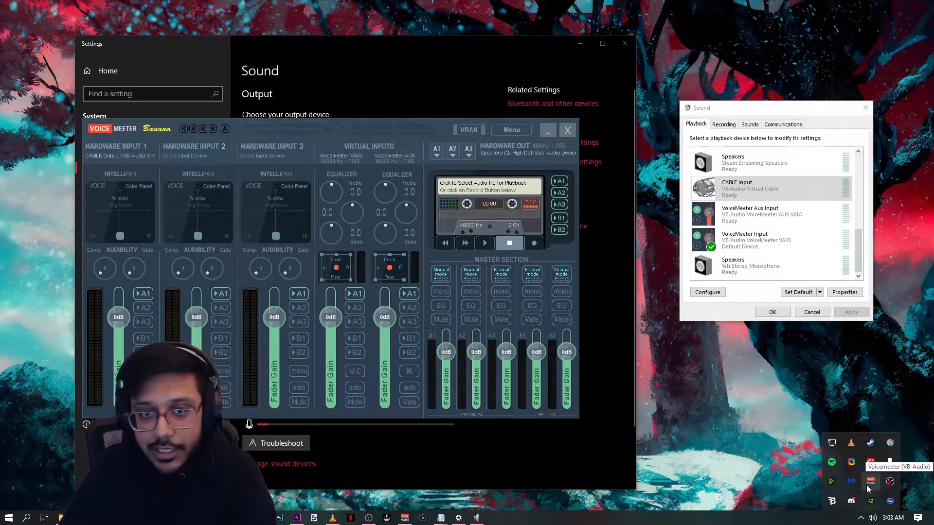
pyautogui.click(512, 130)
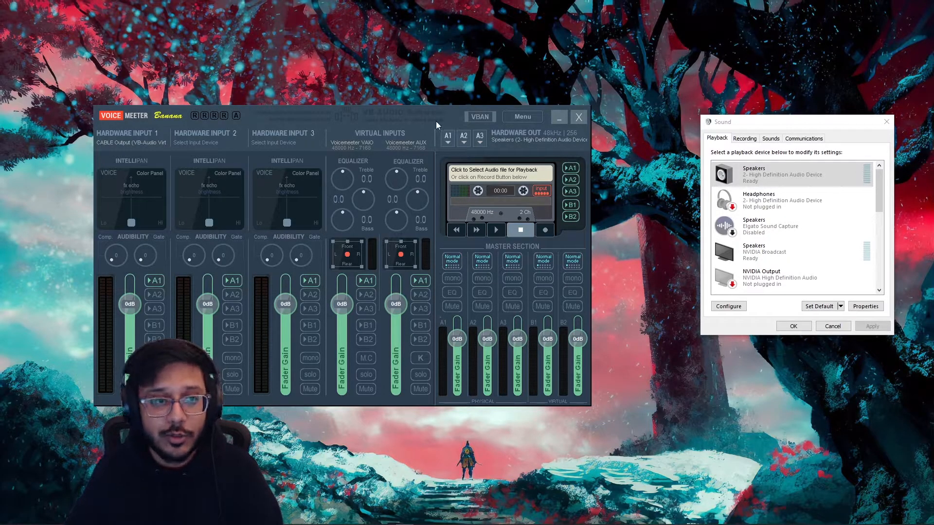
# Try lowering the Windows system volume
pyautogui.press('XF86AudioLowerVolume')
pyautogui.press('XF86AudioLowerVolume')
pyautogui.press('XF86AudioLowerVolume')
pyautogui.press('XF86AudioLowerVolume')
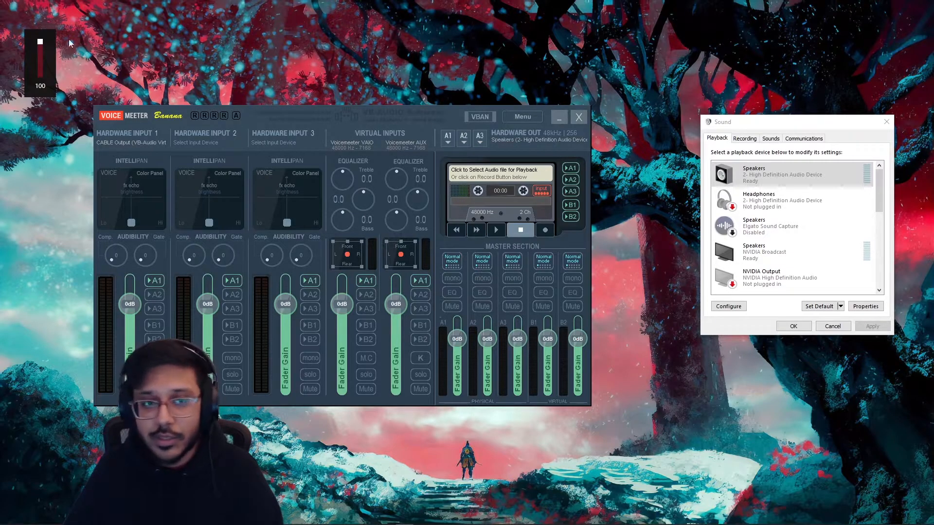
# Check the output level in the properties of the 2- High Definition Audio Device speakers, and close them
pyautogui.click(779, 173)
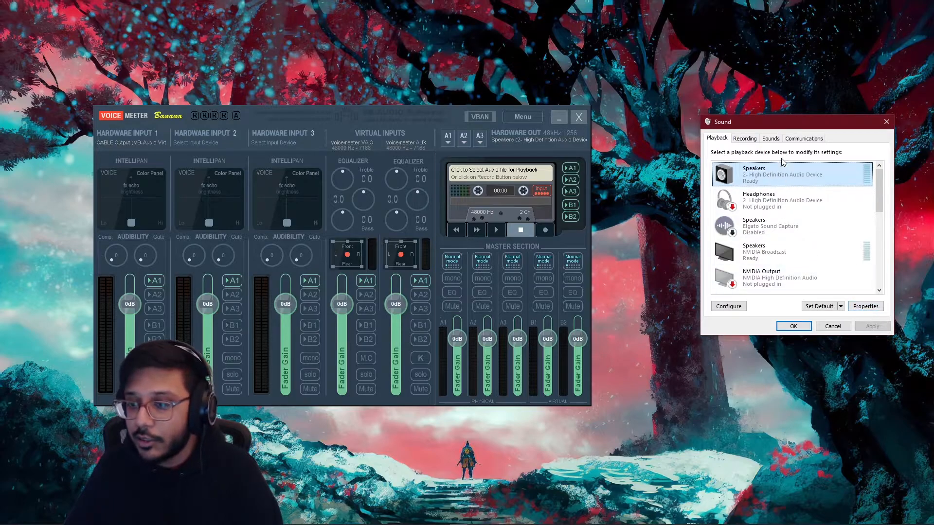
pyautogui.click(869, 308)
pyautogui.click(765, 176)
pyautogui.moveTo(777, 167); pyautogui.dragTo(705, 164)
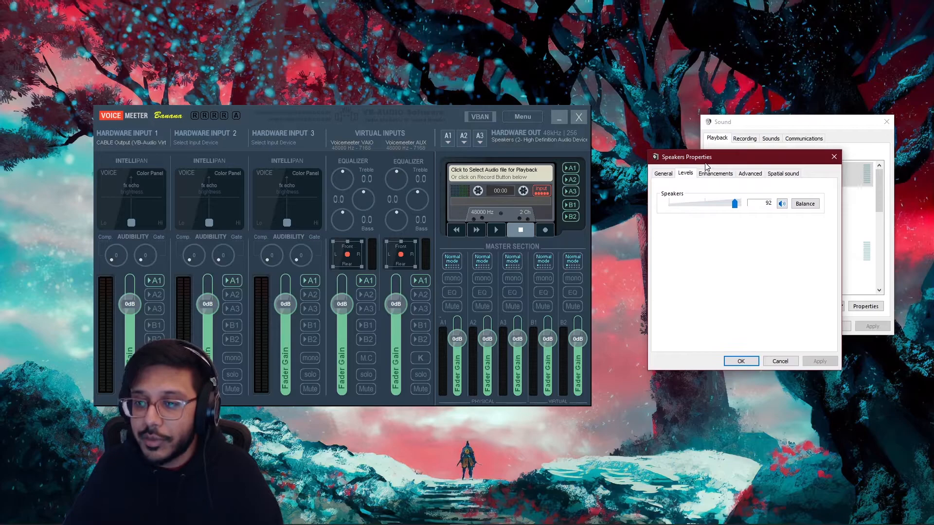
pyautogui.click(747, 363)
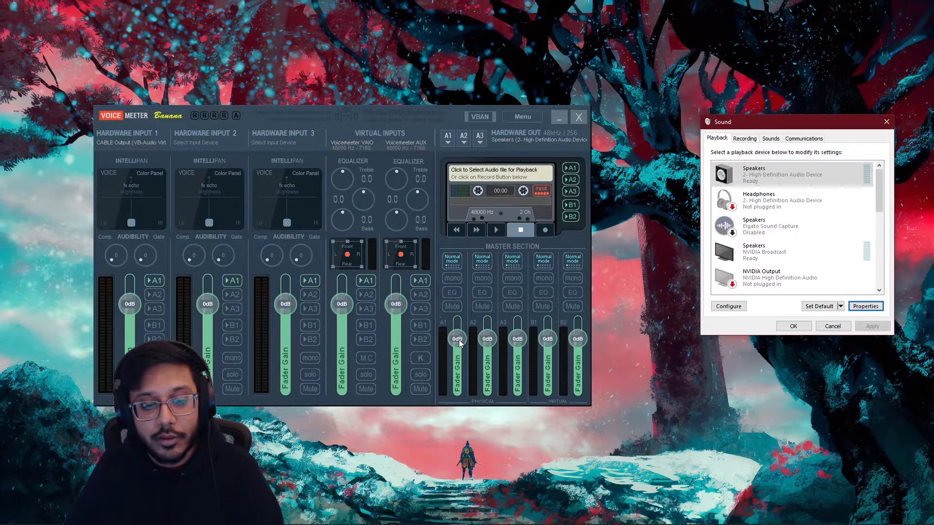
# Lower the A1 master fader to -14.5 dB, return it to 0 dB, and lower the Hardware Input 1 fader to about -28.3 dB
pyautogui.click(459, 339)
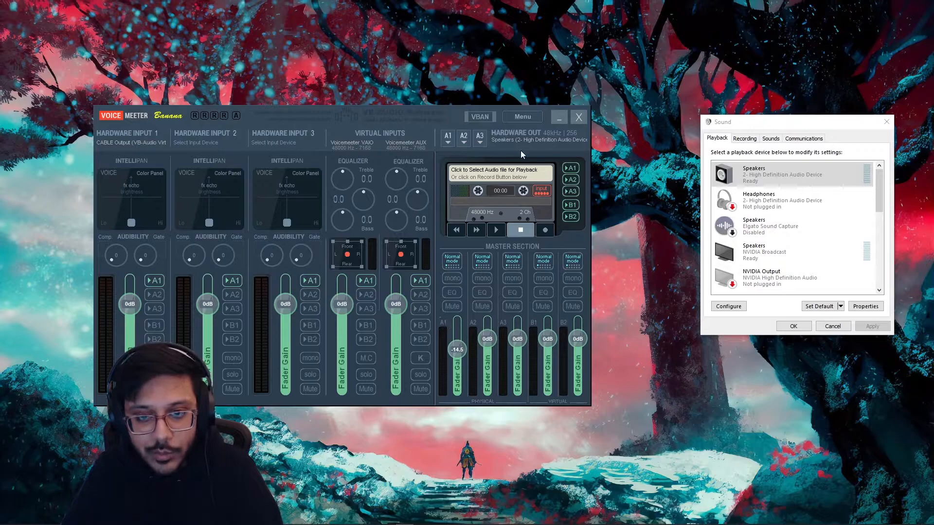
pyautogui.moveTo(457, 349)
pyautogui.mouseDown()
pyautogui.moveTo(458, 362)
pyautogui.moveTo(460, 342)
pyautogui.mouseUp()
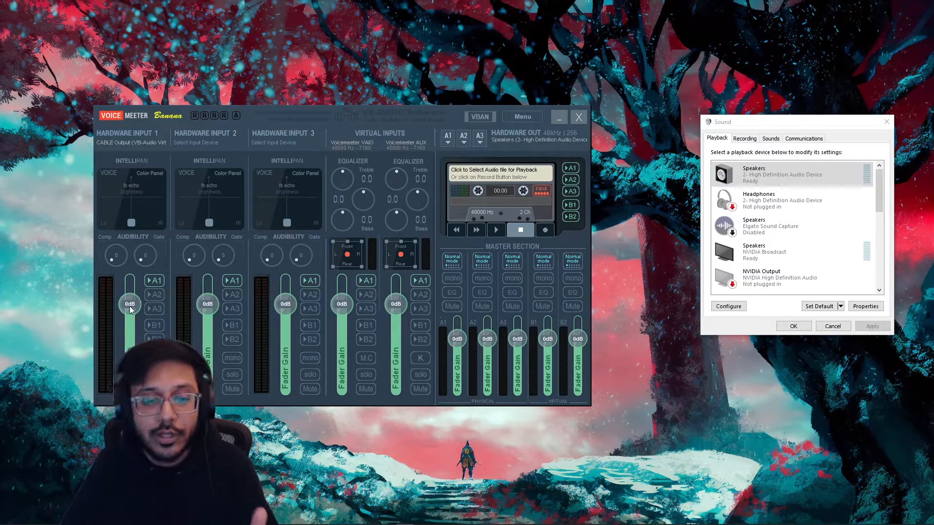
pyautogui.moveTo(131, 310); pyautogui.dragTo(134, 344)
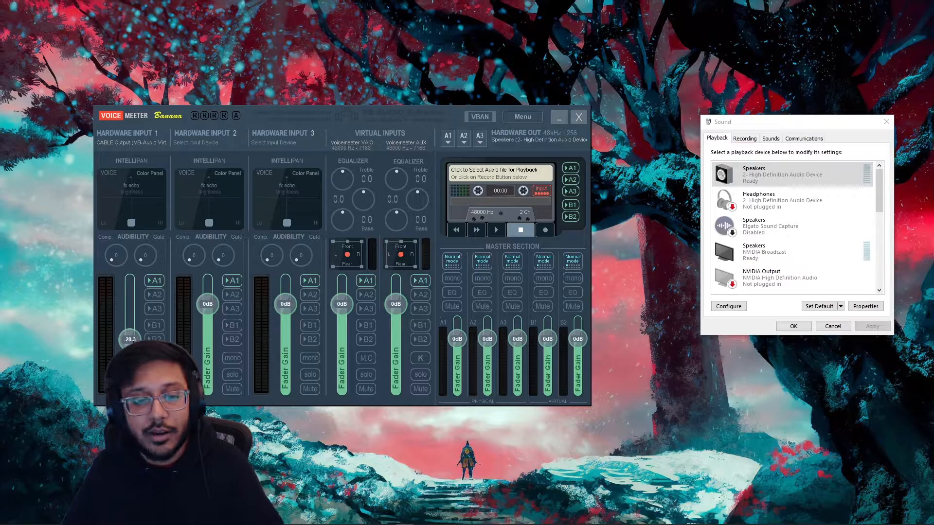
pyautogui.moveTo(134, 341)
pyautogui.mouseDown()
pyautogui.moveTo(133, 305)
pyautogui.moveTo(132, 340)
pyautogui.mouseUp()
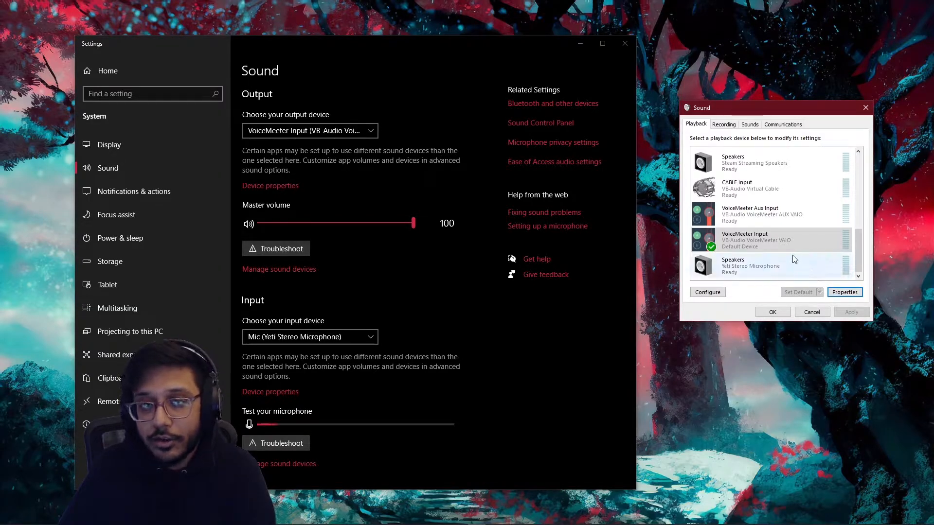
# Review the volume level, default format and exclusive mode settings of the VoiceMeeter Input playback device, and close its properties
pyautogui.click(844, 293)
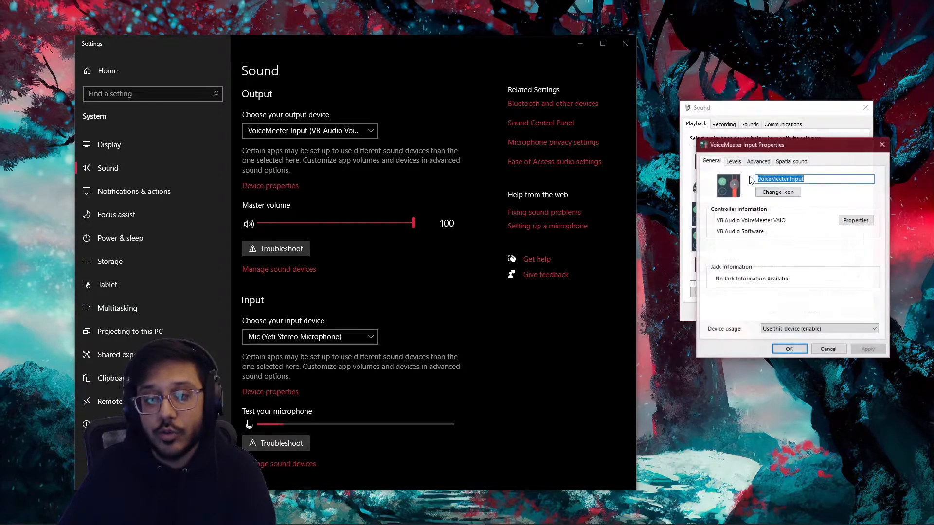
pyautogui.moveTo(744, 129); pyautogui.dragTo(502, 130)
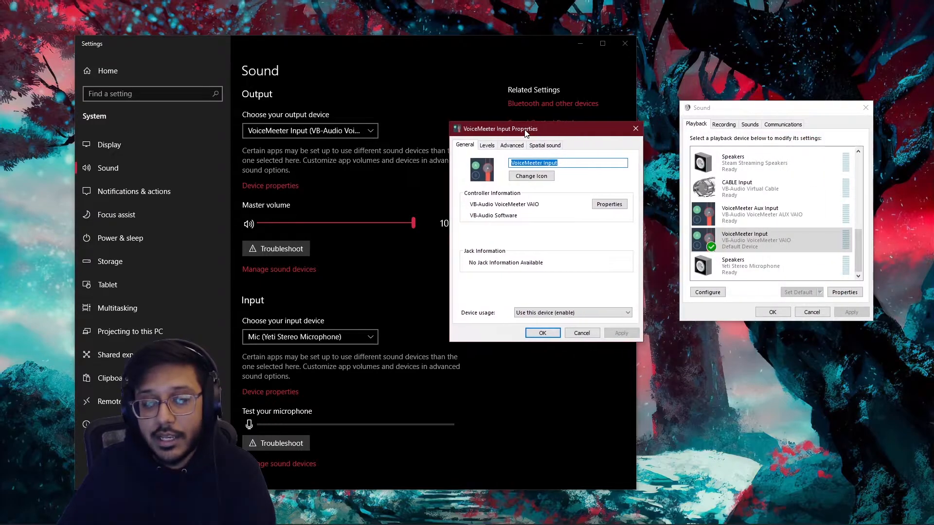
pyautogui.click(487, 146)
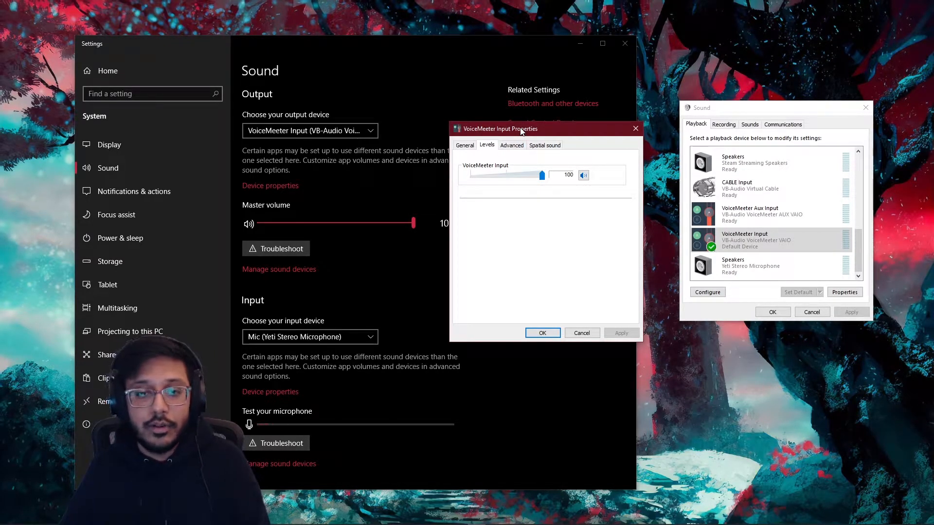
pyautogui.click(512, 145)
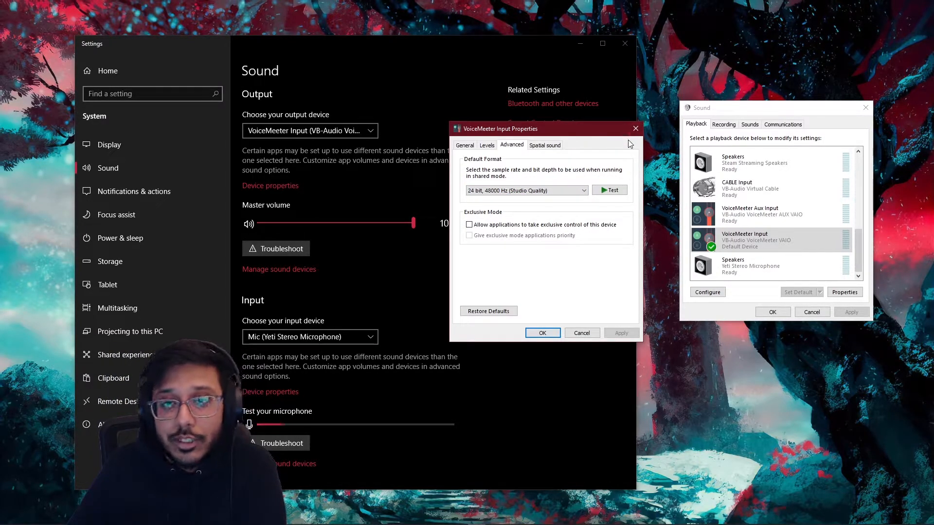
pyautogui.click(636, 129)
# Review the levels, default format and exclusive mode settings of the 2- High Definition Audio Device speakers, and close their properties
pyautogui.moveTo(857, 232); pyautogui.dragTo(864, 170)
pyautogui.click(747, 162)
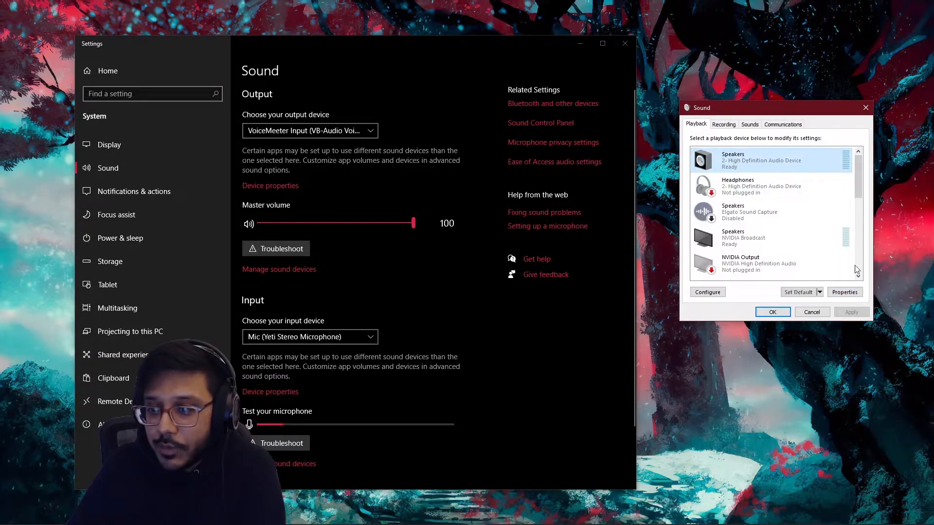
pyautogui.click(842, 292)
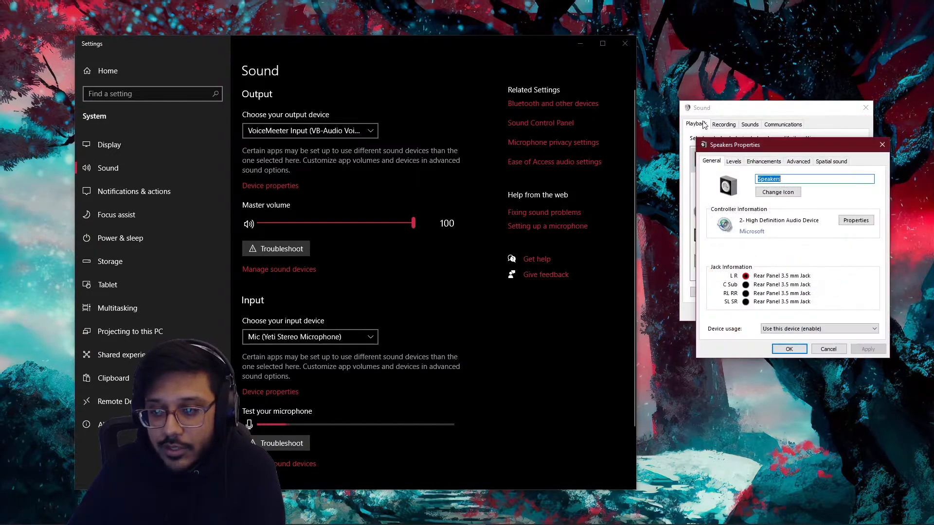
pyautogui.click(739, 165)
pyautogui.moveTo(768, 145); pyautogui.dragTo(726, 107)
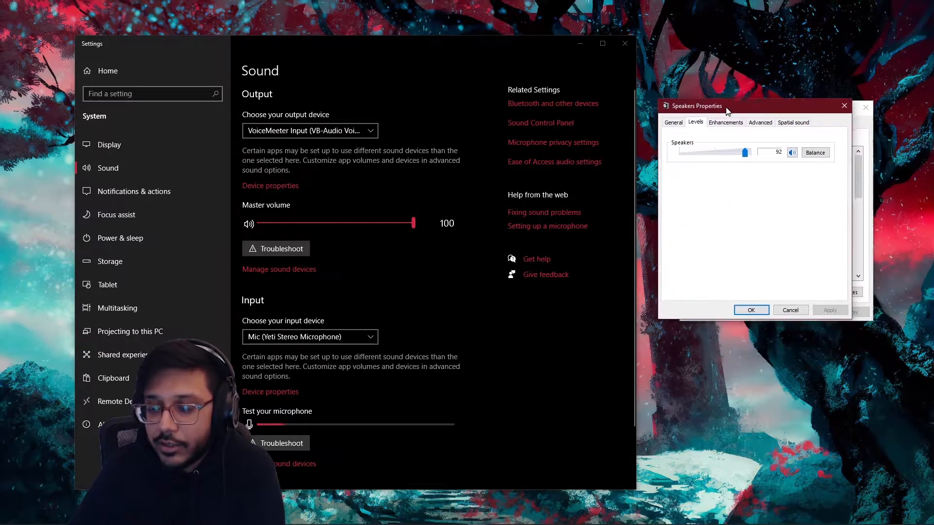
pyautogui.click(746, 127)
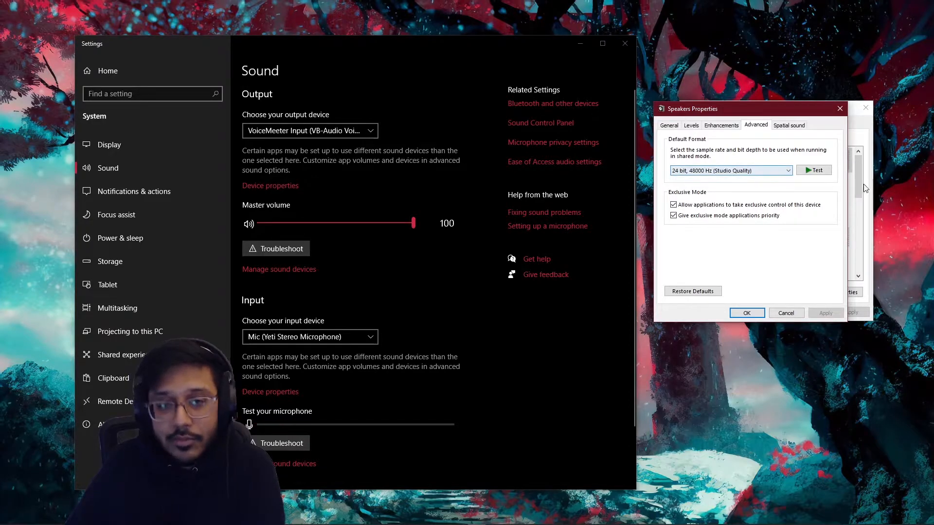
pyautogui.click(747, 314)
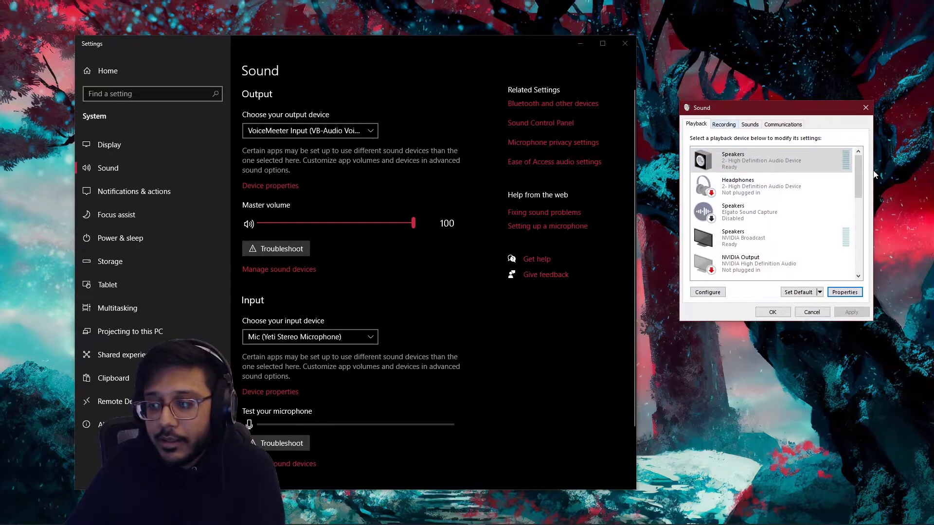
# Look through the playback and recording device lists for the VB-Audio Virtual Cable entries
pyautogui.moveTo(858, 177); pyautogui.dragTo(869, 249)
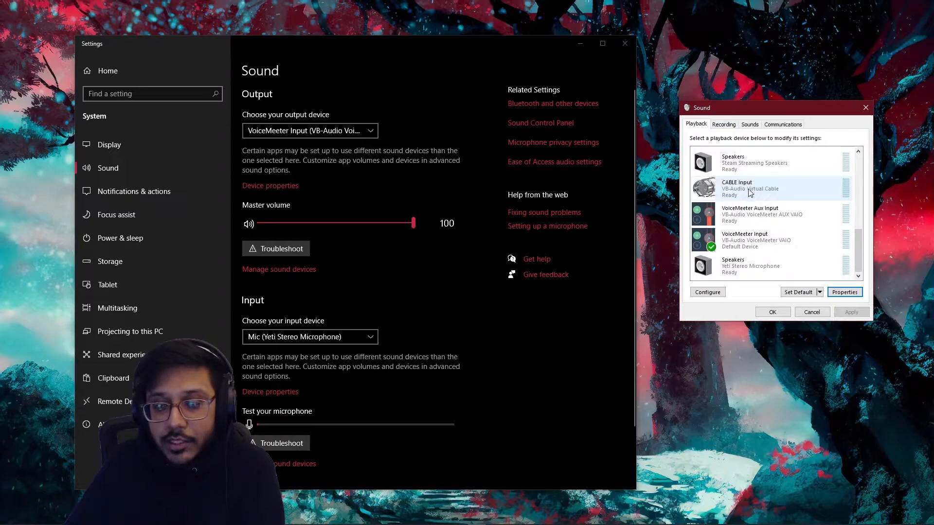
pyautogui.click(724, 124)
pyautogui.moveTo(860, 179); pyautogui.dragTo(862, 247)
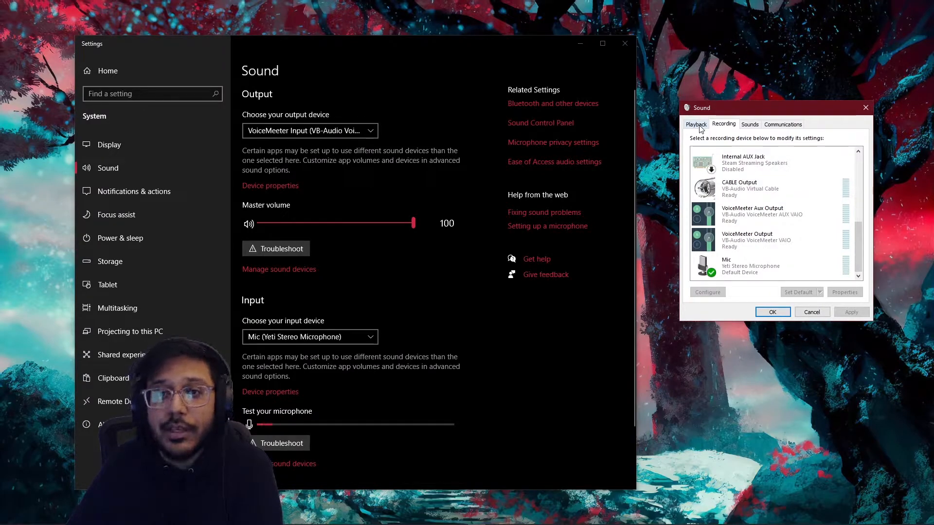
# Review the levels, default format and exclusive mode settings of the CABLE Input playback device, and close its properties
pyautogui.click(696, 125)
pyautogui.rightClick(707, 188)
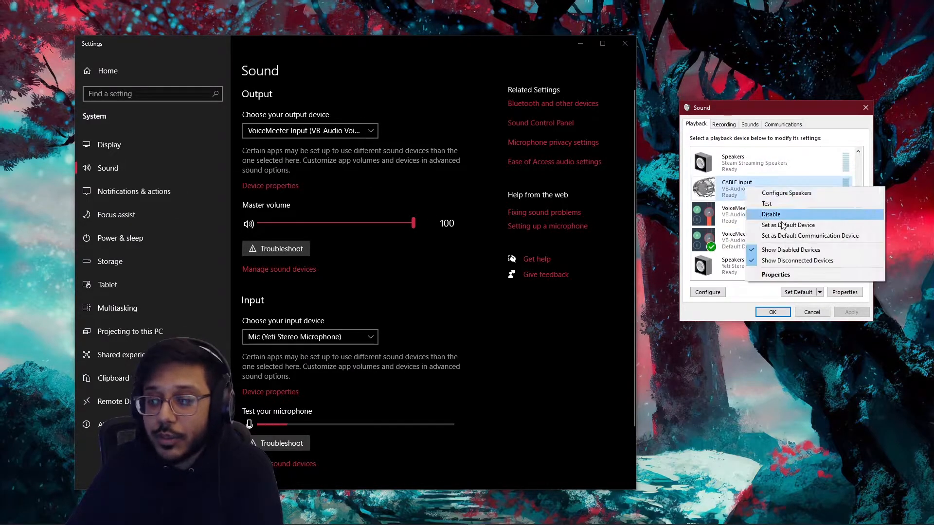
pyautogui.click(845, 293)
pyautogui.click(733, 162)
pyautogui.click(758, 162)
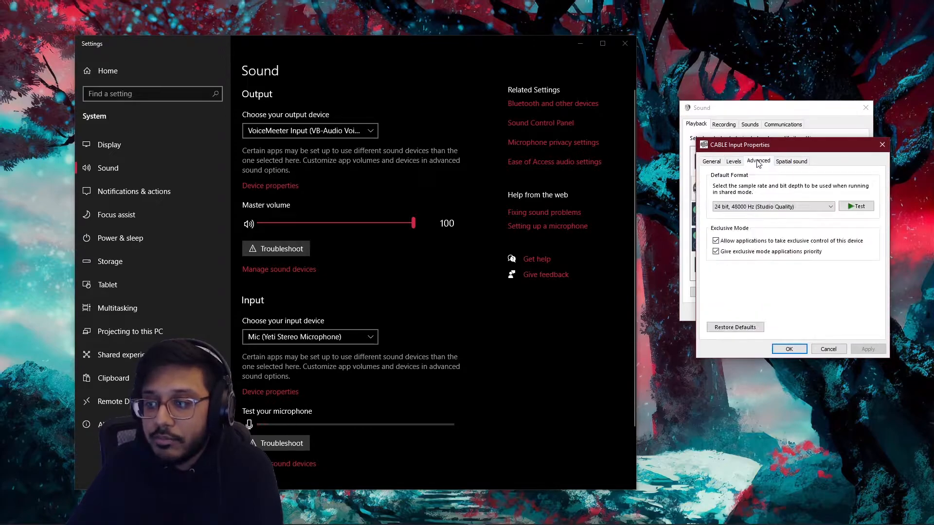
pyautogui.click(789, 349)
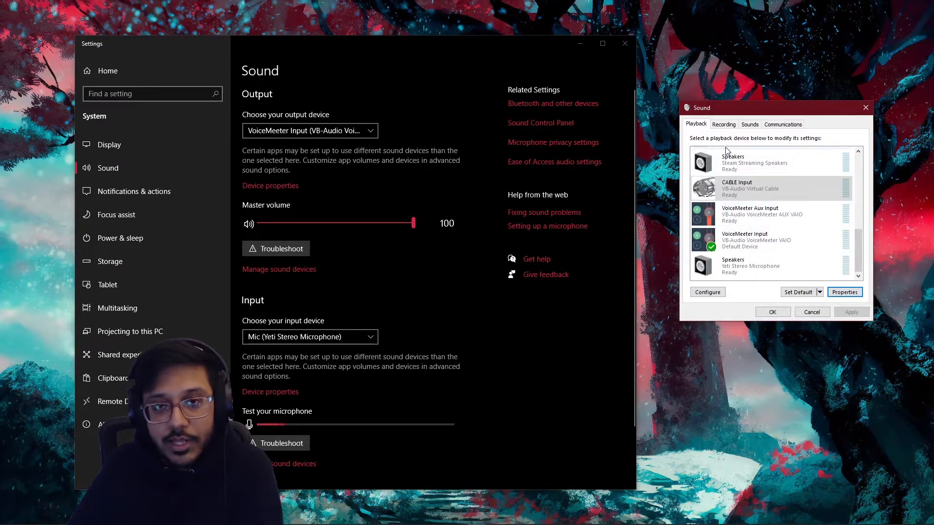
pyautogui.hotkey('ctrl', 'Tab')
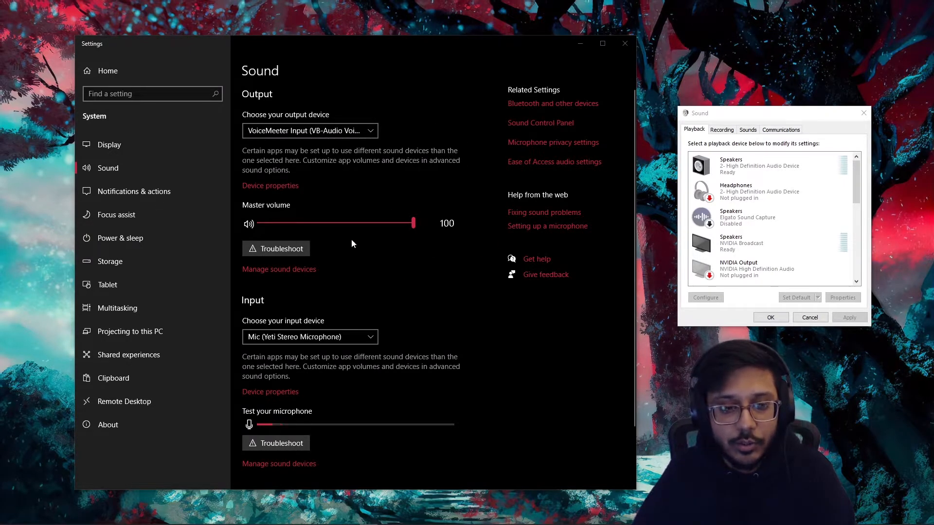
# Select VoiceMeeter Input among the playback devices and open the App volume and device preferences
pyautogui.scroll(-2, 457, 268)
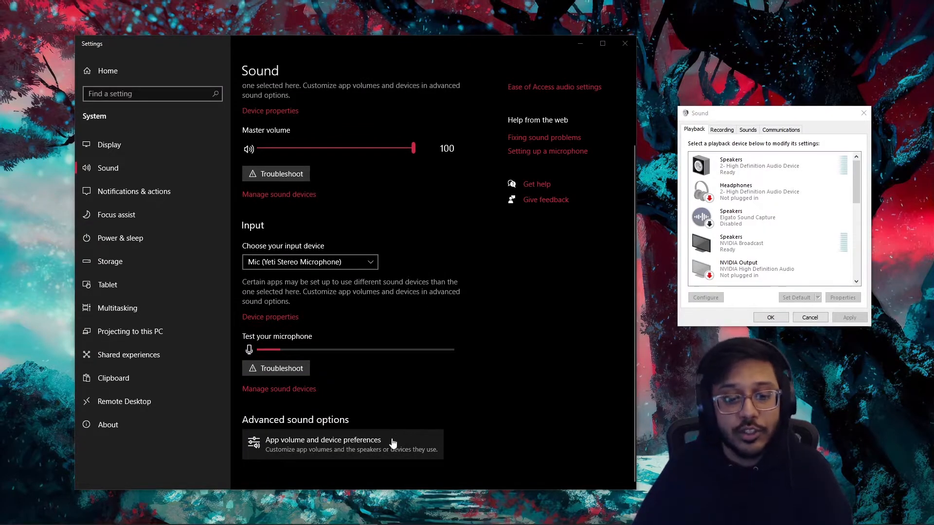
pyautogui.scroll(2, 450, 290)
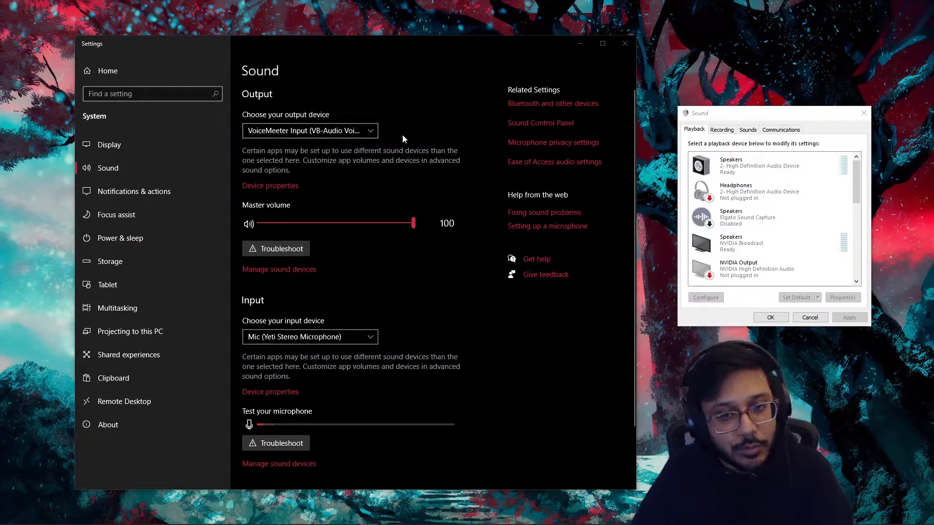
pyautogui.moveTo(851, 175); pyautogui.dragTo(854, 270)
pyautogui.click(813, 260)
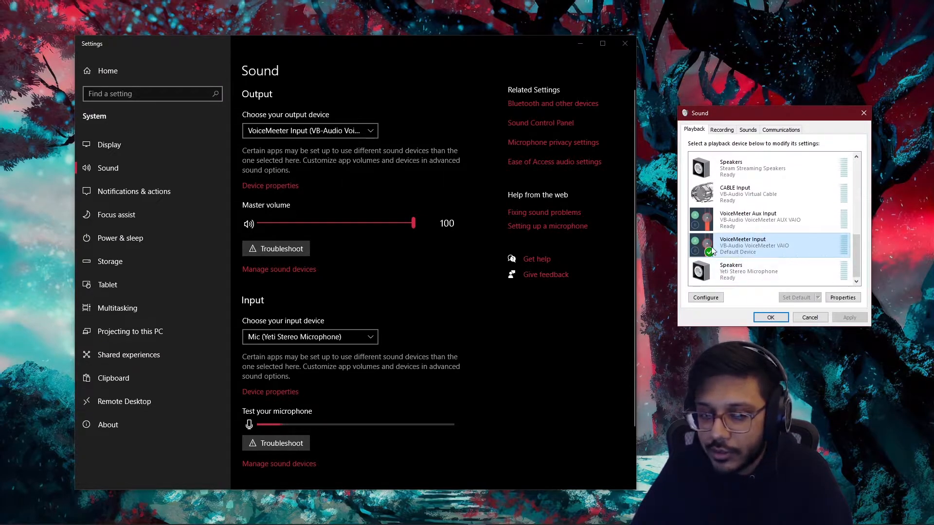
pyautogui.scroll(-2, 444, 314)
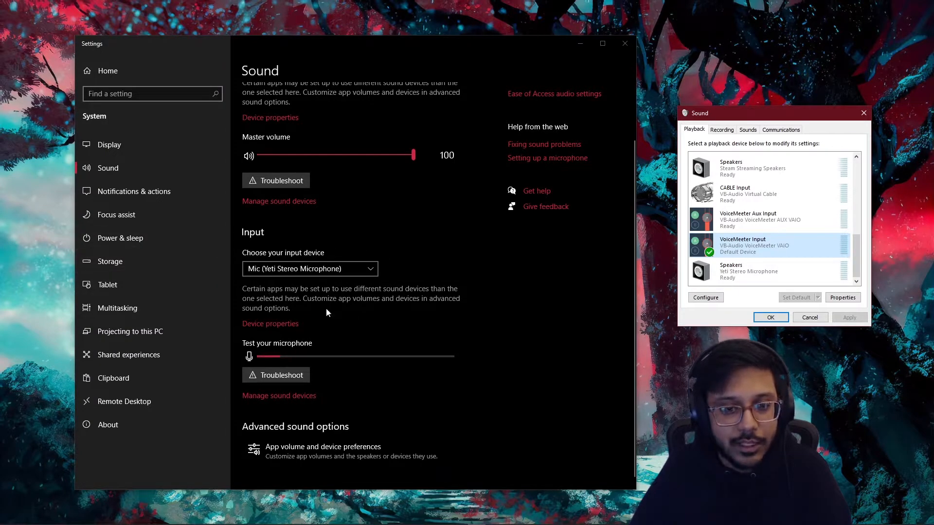
pyautogui.scroll(-1, 437, 298)
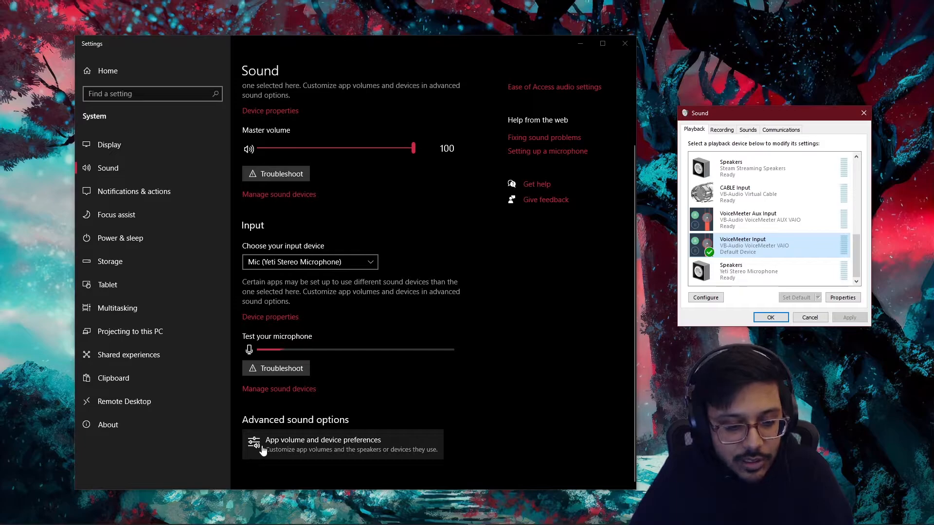
pyautogui.click(358, 448)
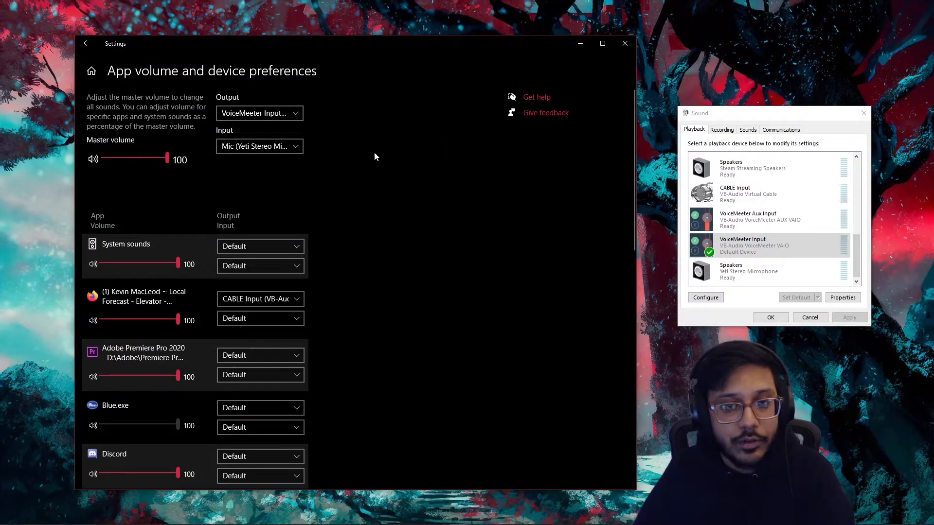
# Examine the output and input device assigned to each app, including the output choice for StreamElements - Ground Control
pyautogui.scroll(-2, 375, 154)
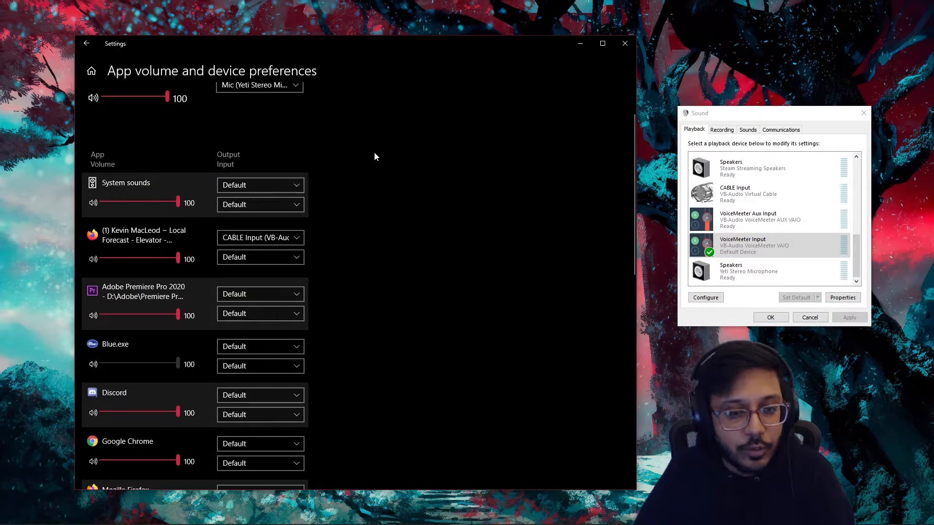
pyautogui.scroll(-2, 375, 152)
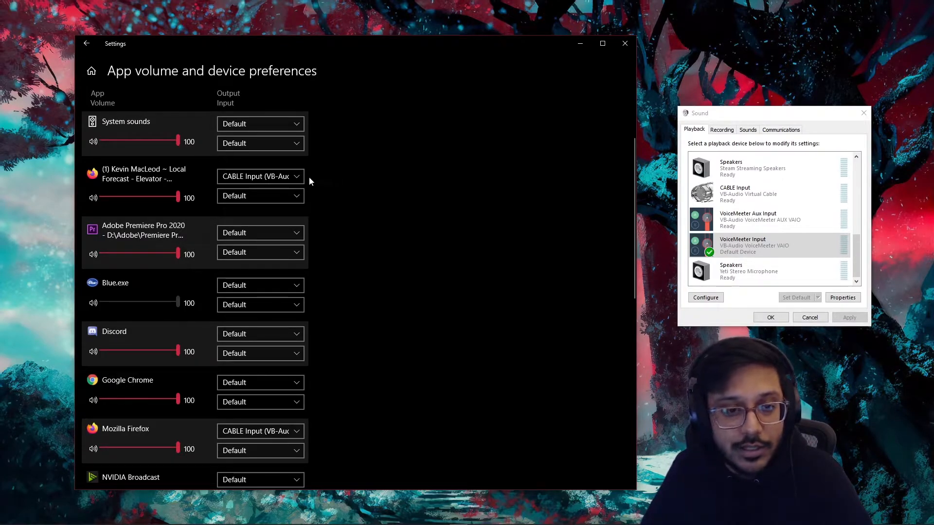
pyautogui.scroll(-5, 428, 272)
pyautogui.scroll(4, 390, 323)
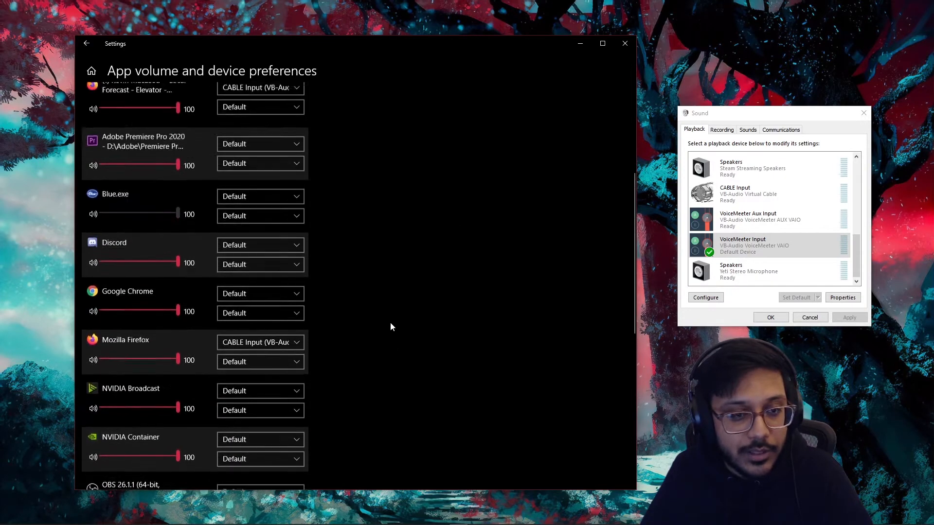
pyautogui.scroll(-4, 365, 264)
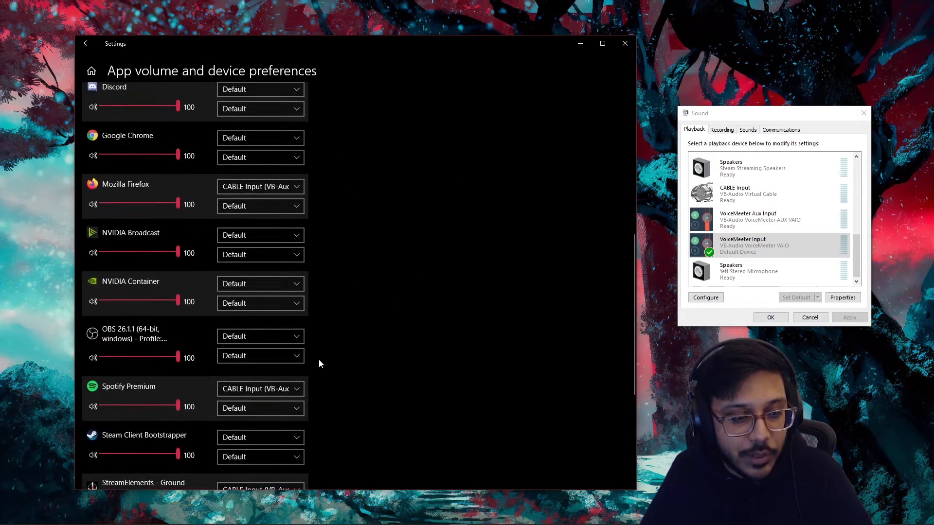
pyautogui.scroll(-2, 297, 389)
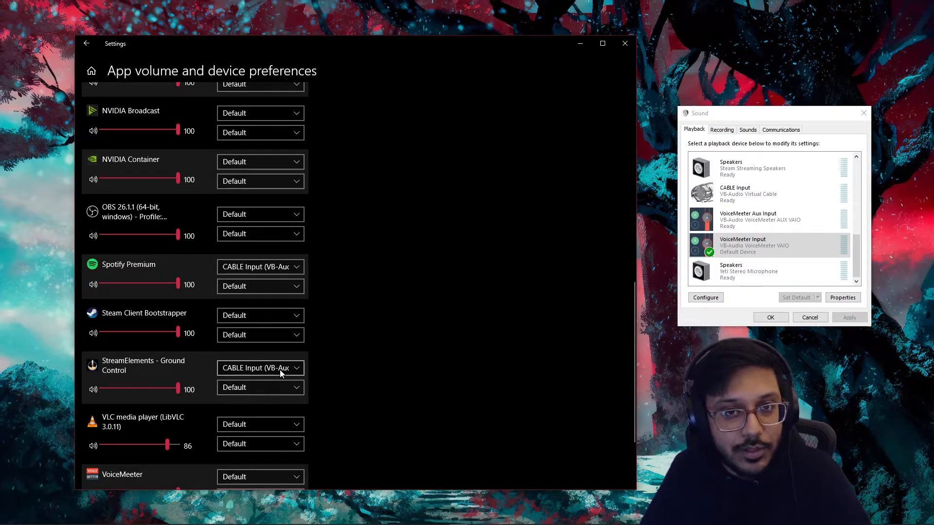
pyautogui.scroll(-1, 279, 370)
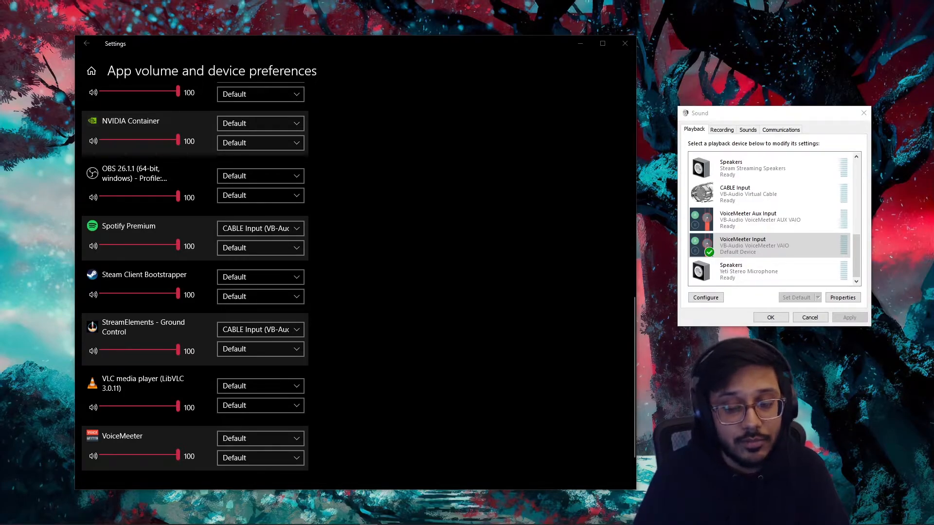
pyautogui.click(297, 330)
pyautogui.click(311, 329)
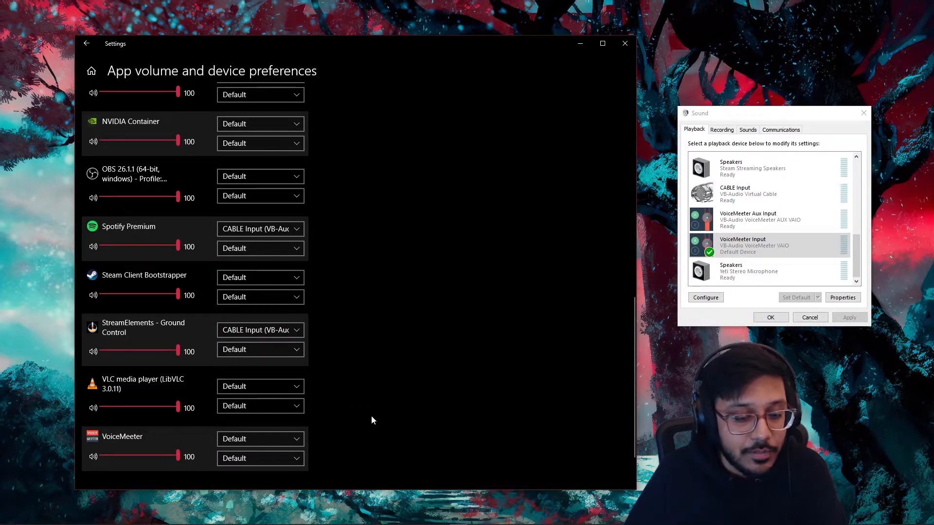
pyautogui.scroll(-2, 381, 397)
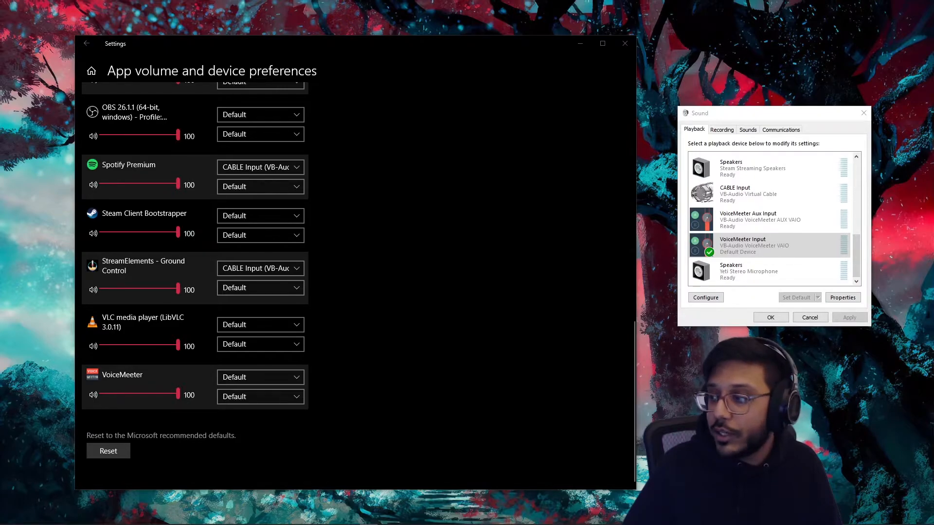
# Bring the OBS settings window into view, review its global audio devices and monitoring device, and close it
pyautogui.moveTo(933, 61); pyautogui.dragTo(517, 77)
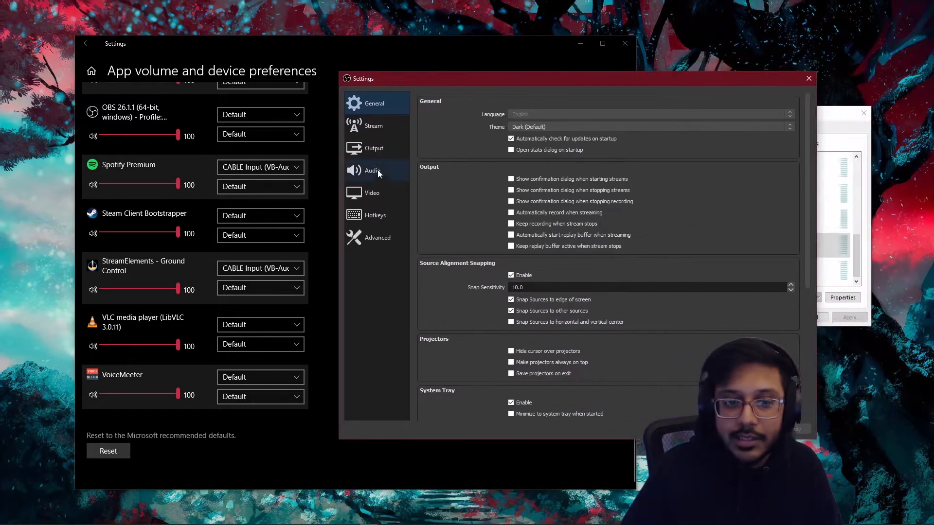
pyautogui.click(377, 166)
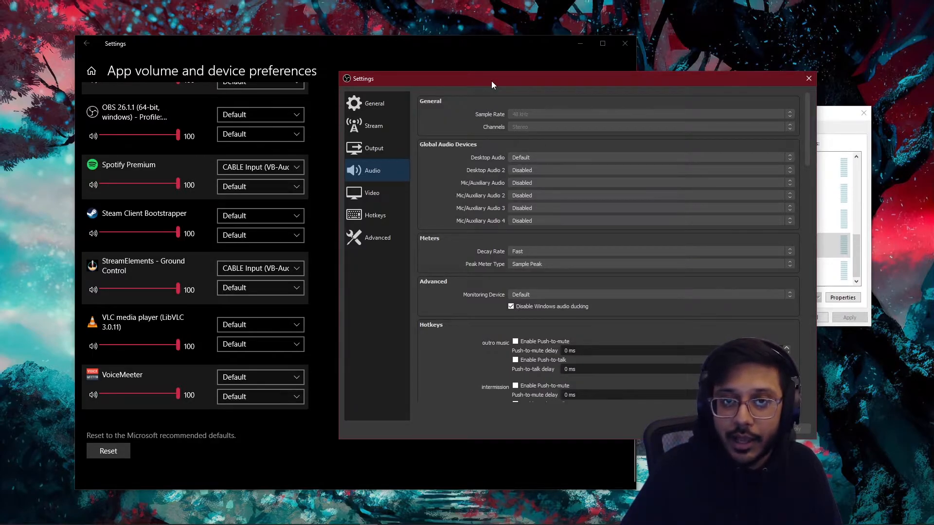
pyautogui.moveTo(491, 81)
pyautogui.mouseDown()
pyautogui.moveTo(511, 68)
pyautogui.moveTo(502, 69)
pyautogui.mouseUp()
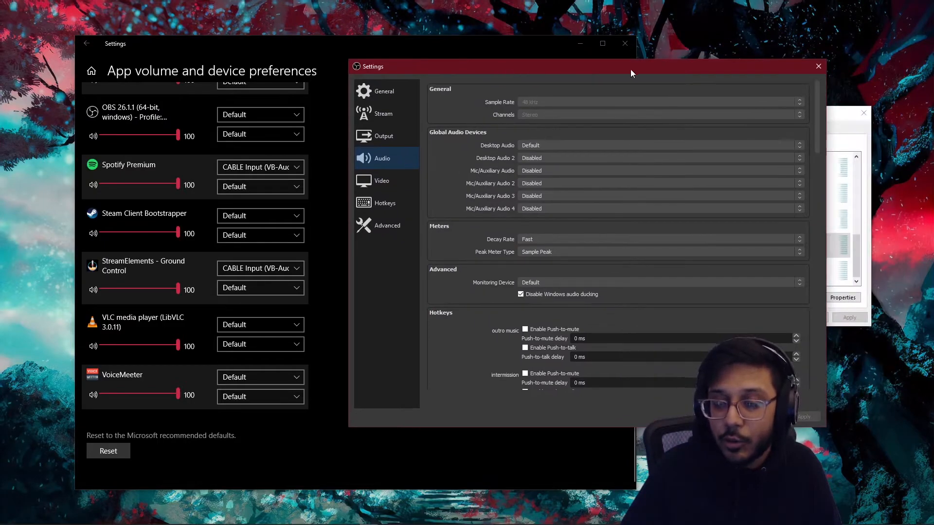
pyautogui.click(818, 68)
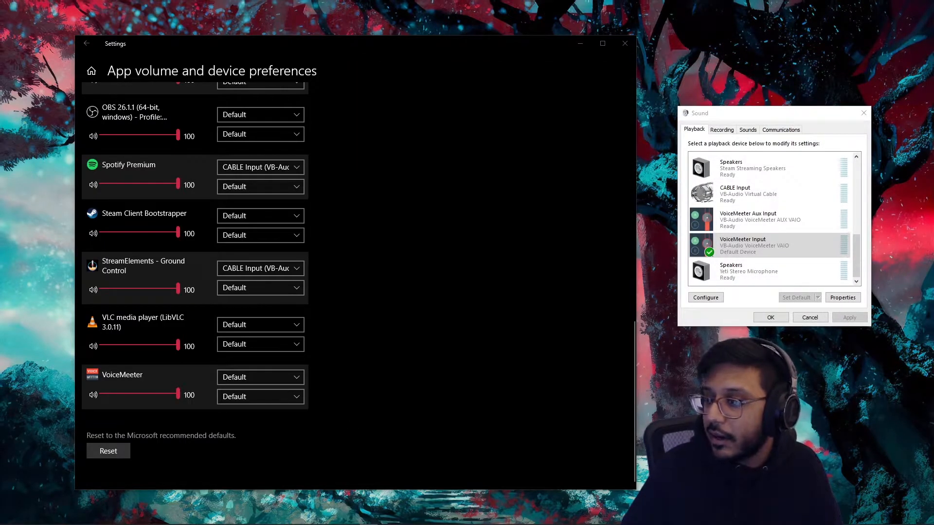
# Bring the OBS main window into view, check the device of the music source, and view the source types available to add
pyautogui.moveTo(933, 168); pyautogui.dragTo(443, 2)
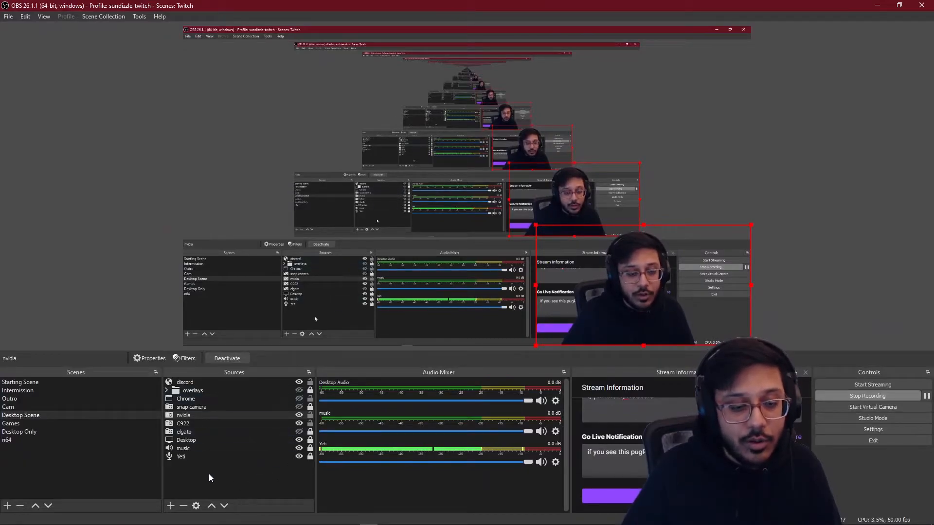
pyautogui.click(184, 451)
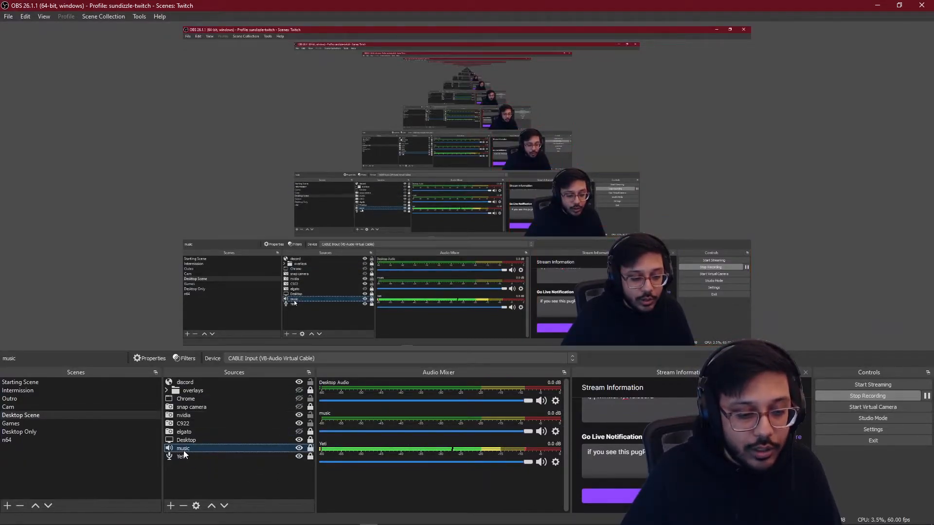
pyautogui.rightClick(180, 488)
pyautogui.click(171, 505)
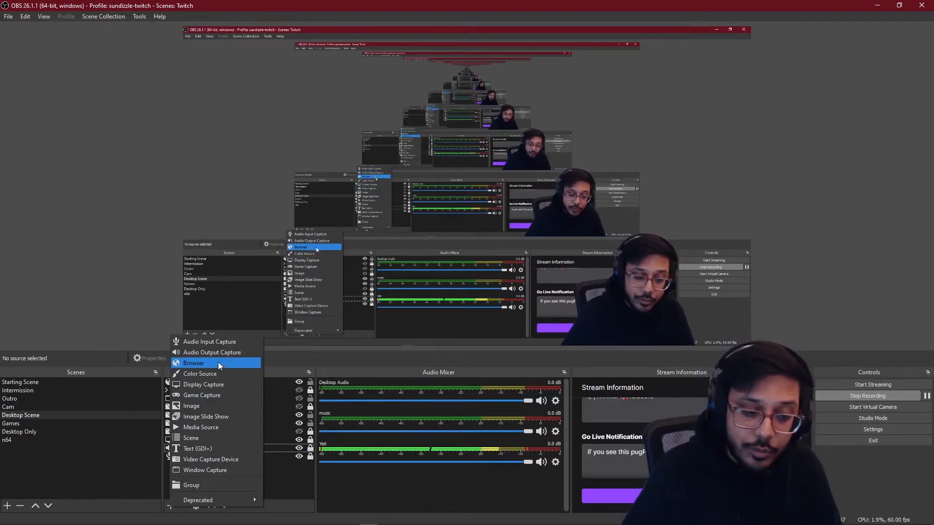
pyautogui.click(282, 485)
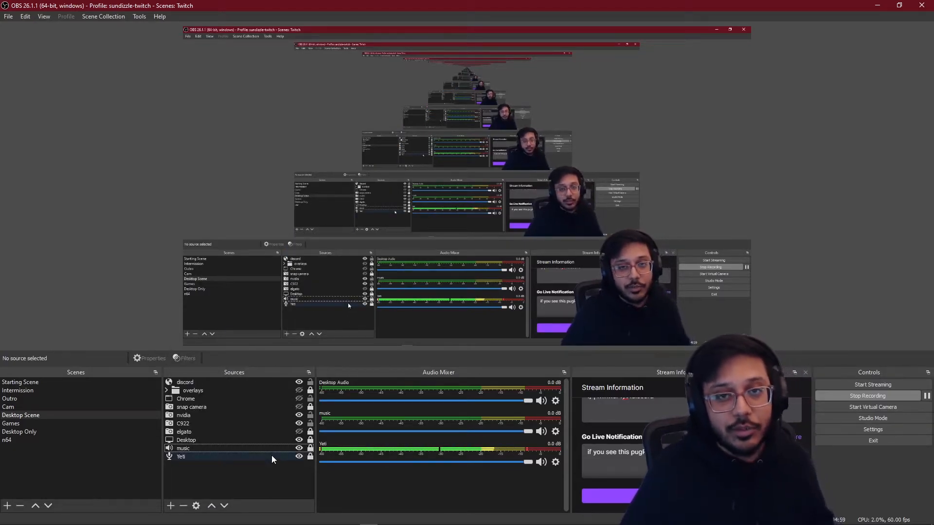
# Open the properties of the music source in the Desktop Scene to examine its audio device
pyautogui.click(187, 448)
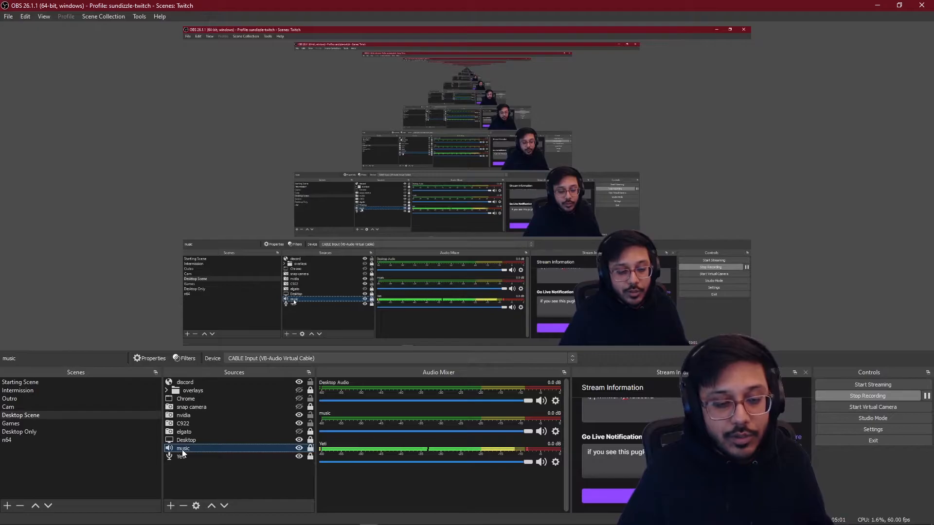
pyautogui.rightClick(182, 448)
pyautogui.click(205, 443)
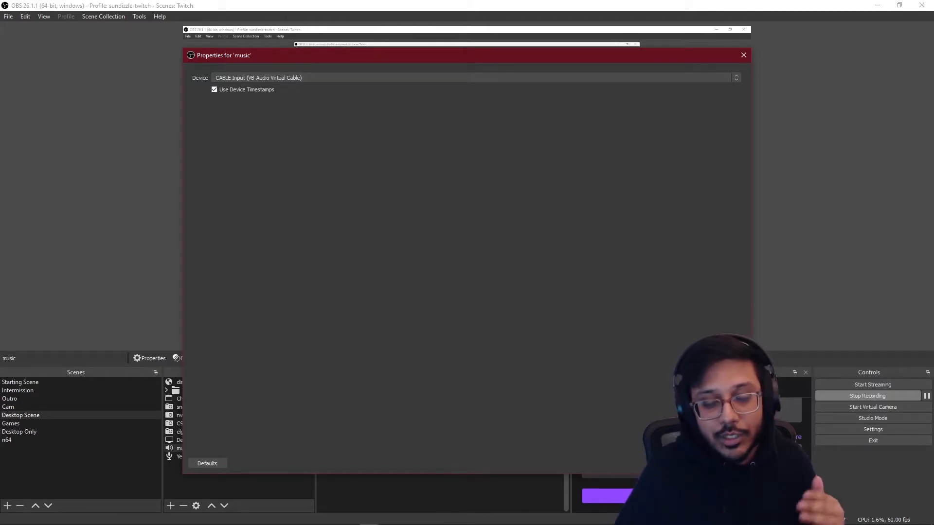
# Close the music source's properties, check the per-app devices in App volume and device preferences, and return to OBS
pyautogui.click(685, 464)
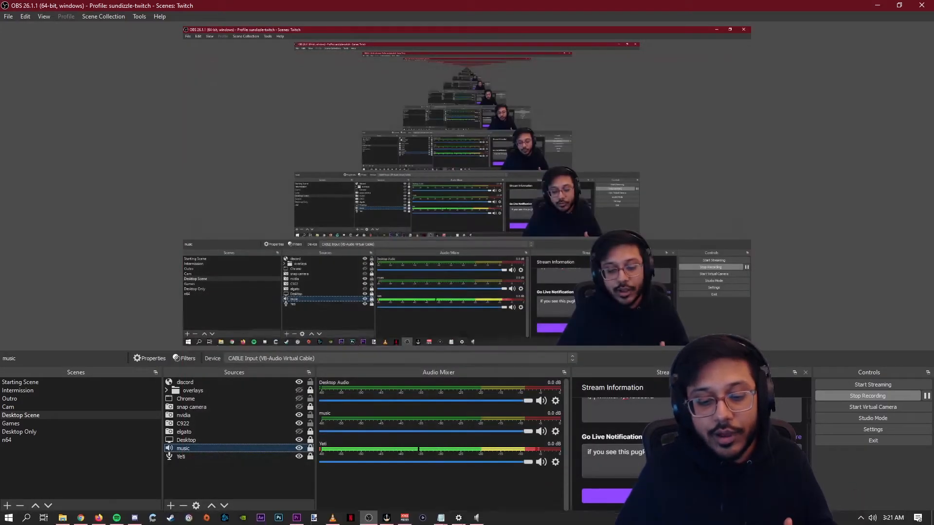
pyautogui.click(458, 518)
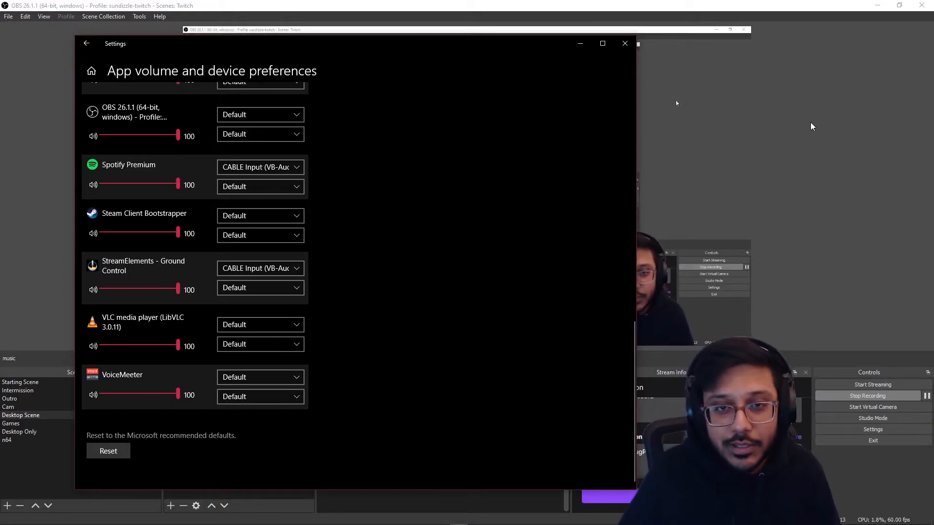
pyautogui.click(801, 139)
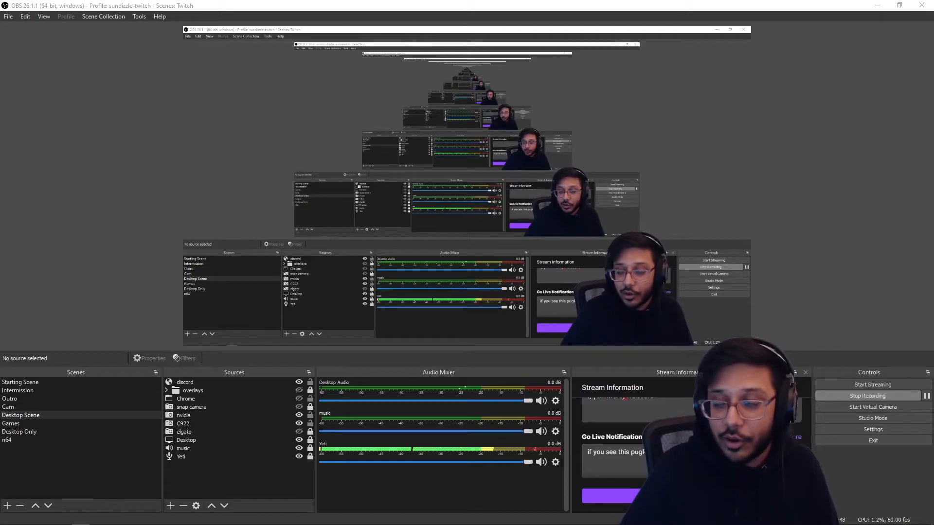
# Play the Local Forecast - Elevator video in Chrome, check its level in the OBS audio mixer, and pause the video
pyautogui.moveTo(933, 5); pyautogui.dragTo(501, 5)
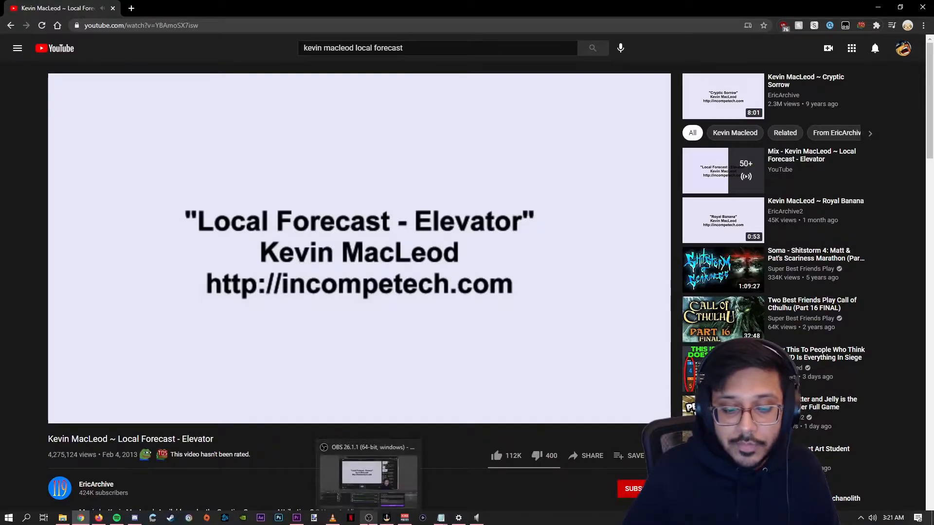
pyautogui.click(369, 519)
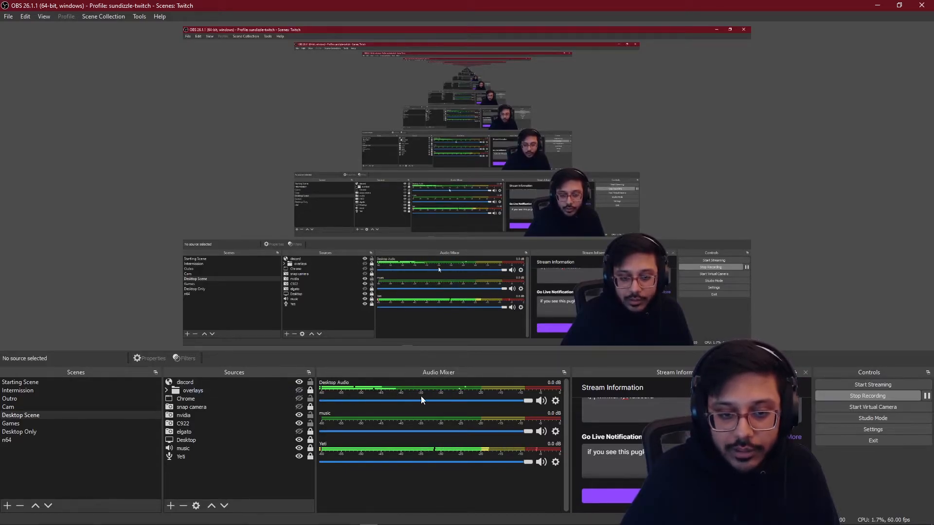
pyautogui.click(99, 519)
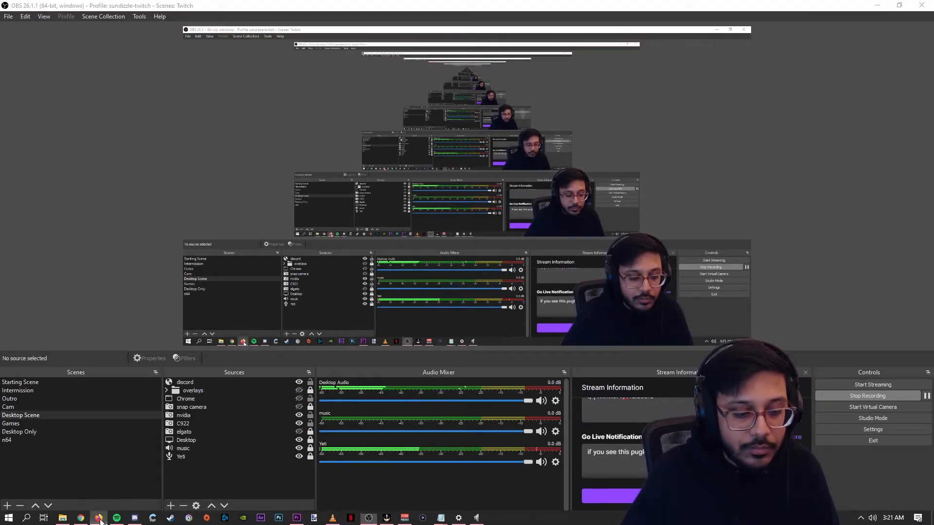
pyautogui.click(82, 519)
pyautogui.click(282, 382)
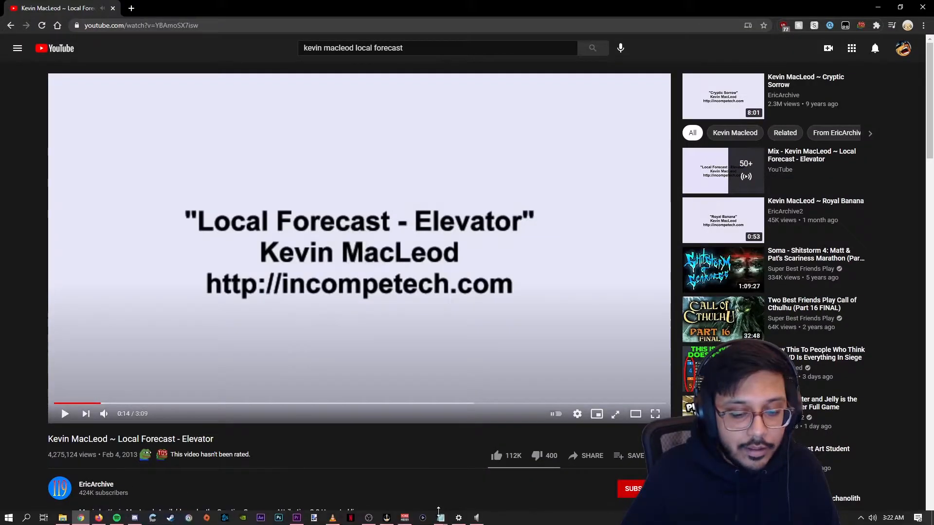
# Bring Spotify into view, play Local Forecast - Elevator to test the music source's level in OBS, and move Spotify away
pyautogui.click(441, 517)
pyautogui.moveTo(933, 39); pyautogui.dragTo(933, 29)
pyautogui.click(674, 440)
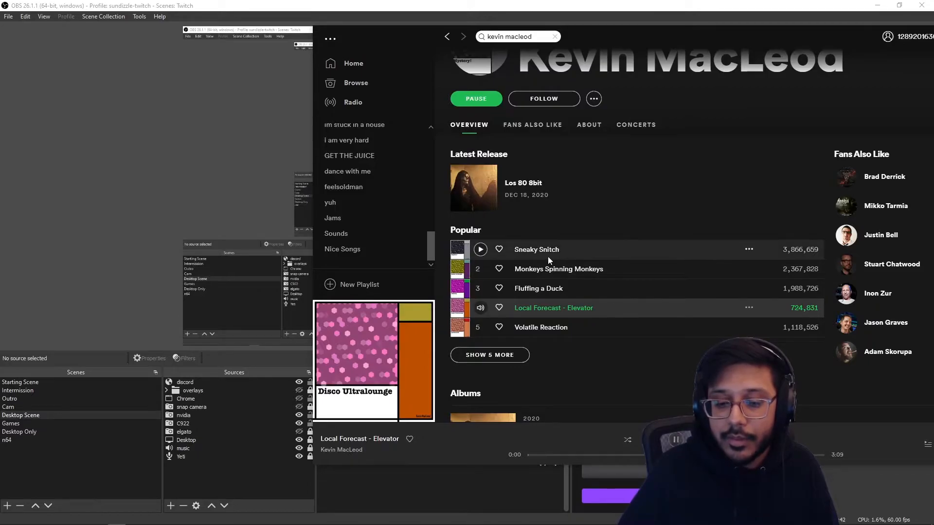
pyautogui.moveTo(599, 35); pyautogui.dragTo(933, 48)
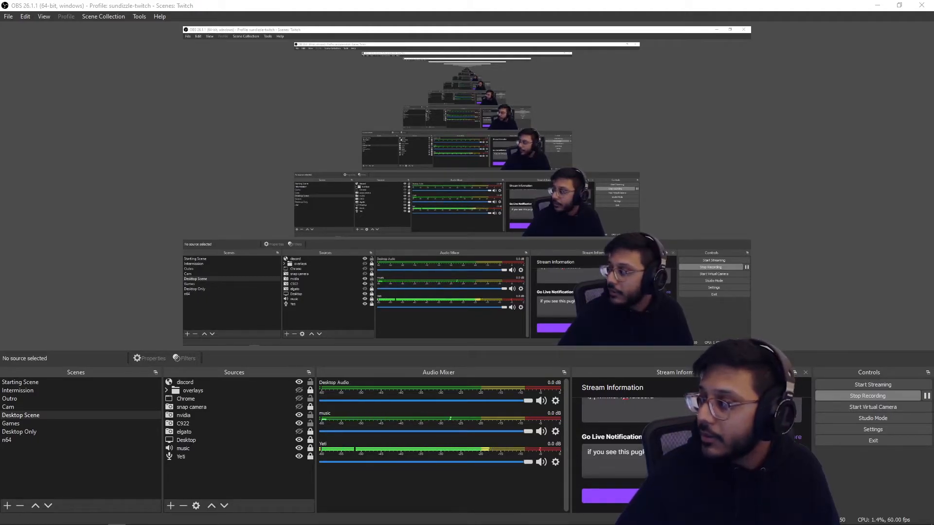
# Bring Firefox into view, play the Local Forecast - Elevator video, and check the music source's level in the OBS audio mixer
pyautogui.moveTo(933, 98); pyautogui.dragTo(527, 0)
pyautogui.click(419, 220)
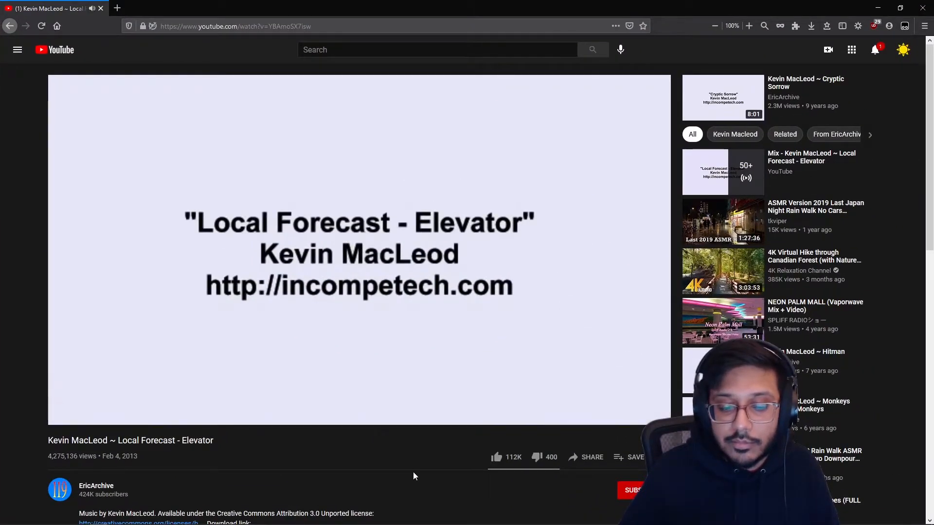
pyautogui.moveTo(410, 524)
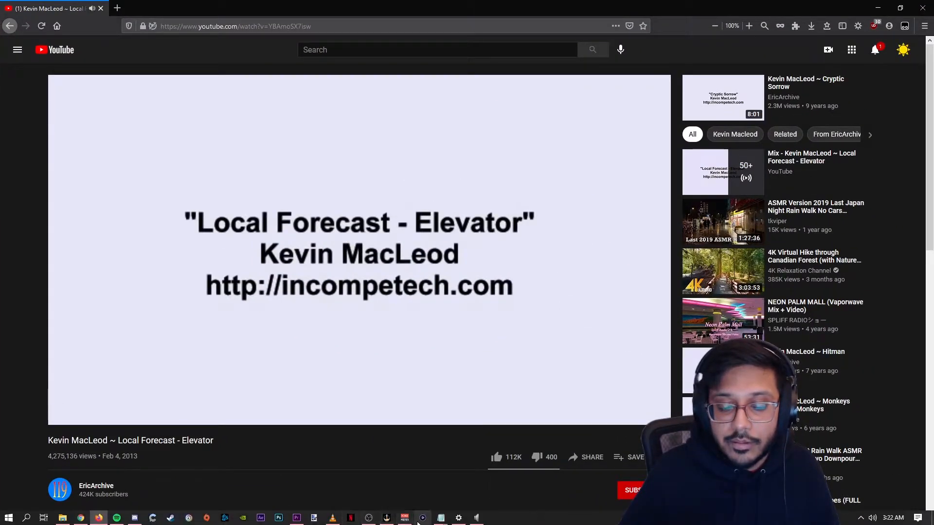
pyautogui.click(369, 518)
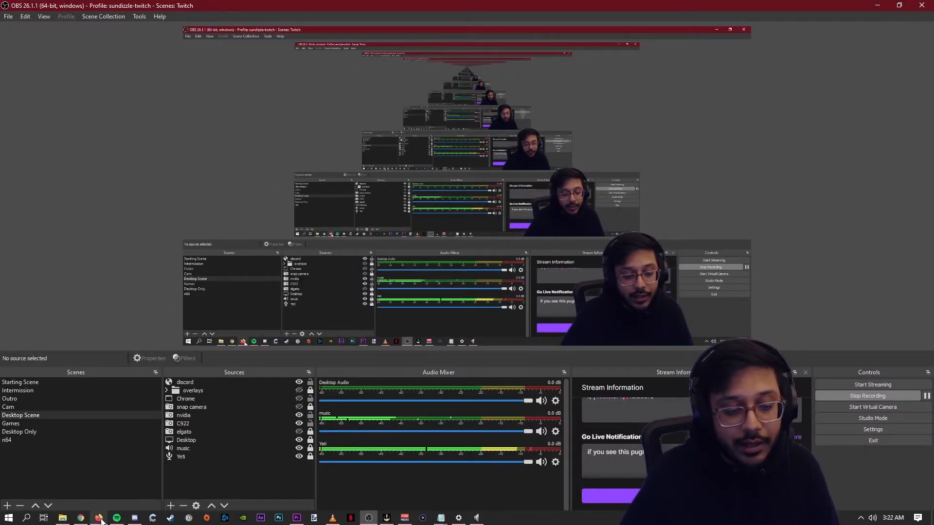
pyautogui.hotkey('alt', 'Tab')
pyautogui.hotkey('alt', 'Tab')
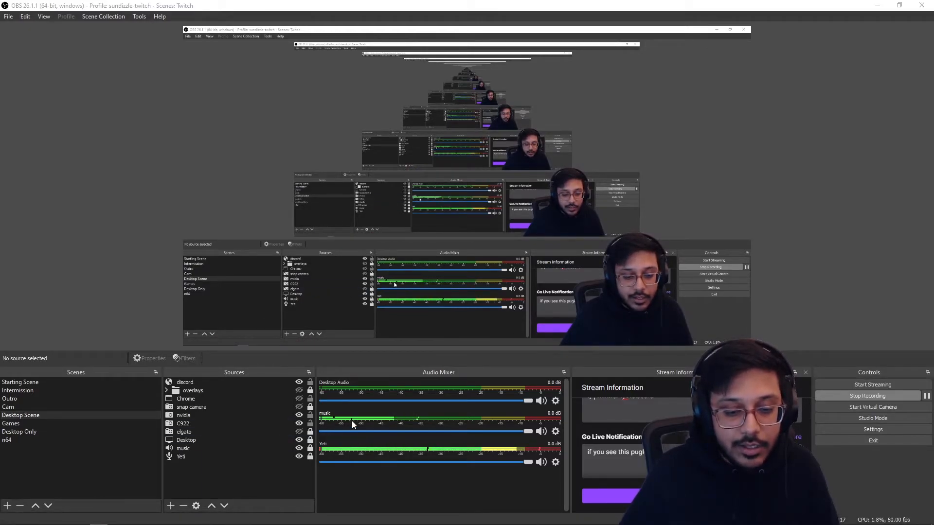
# Play the video in Chrome alongside Firefox, compare the Desktop Audio and music levels in OBS, and pause the Firefox video
pyautogui.click(81, 518)
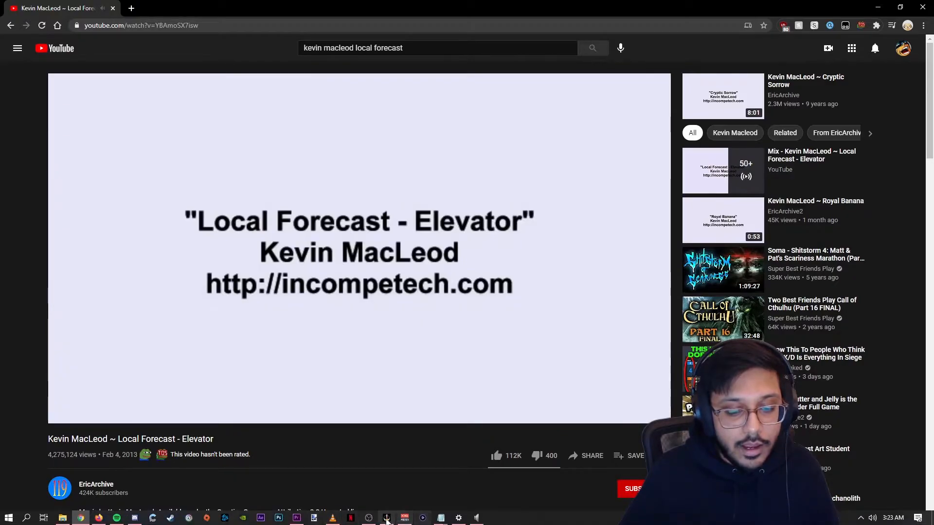
pyautogui.click(368, 521)
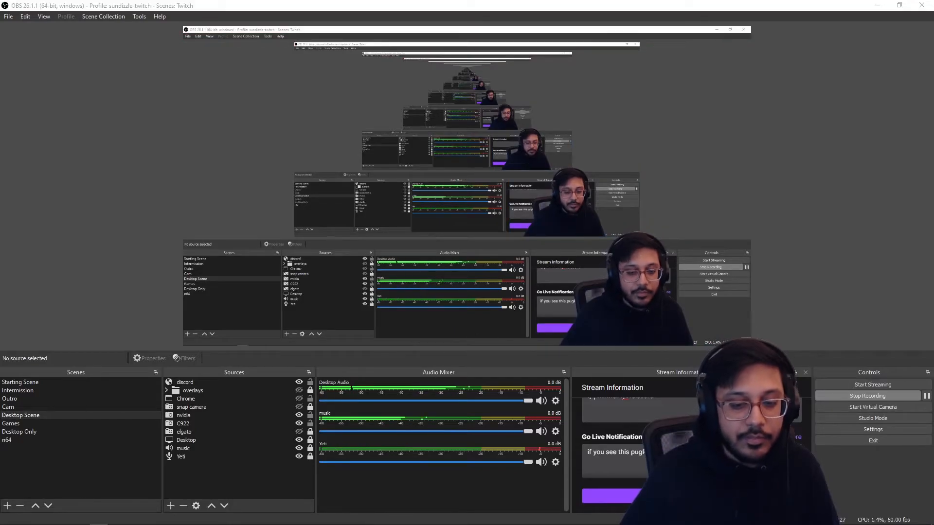
pyautogui.click(99, 518)
pyautogui.click(263, 346)
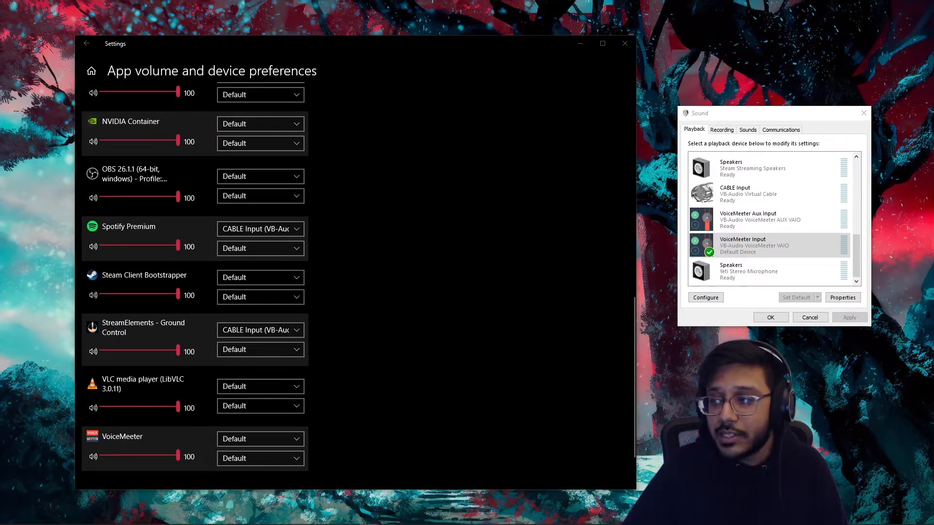
# Bring the OBS main window into view and open the advanced audio properties from the Yeti mixer channel
pyautogui.moveTo(933, 81); pyautogui.dragTo(581, 69)
pyautogui.click(341, 135)
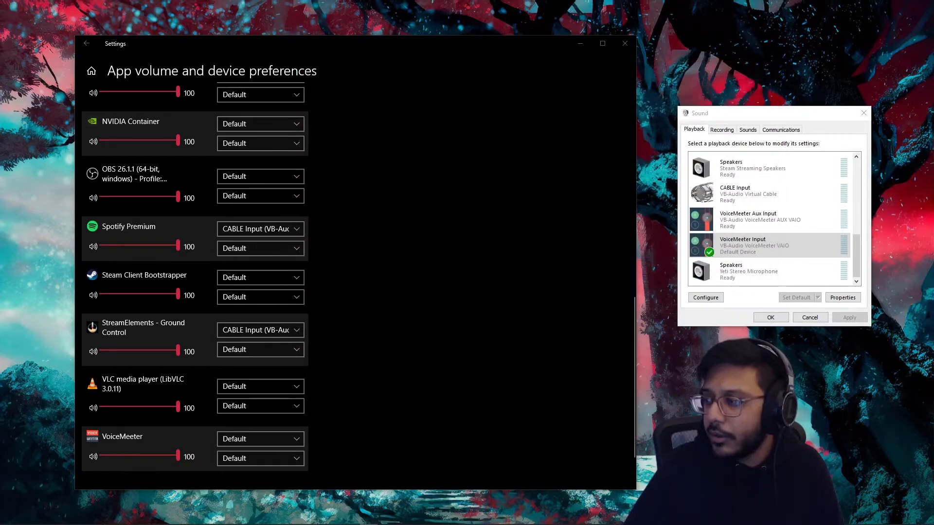
pyautogui.moveTo(933, 141); pyautogui.dragTo(545, 0)
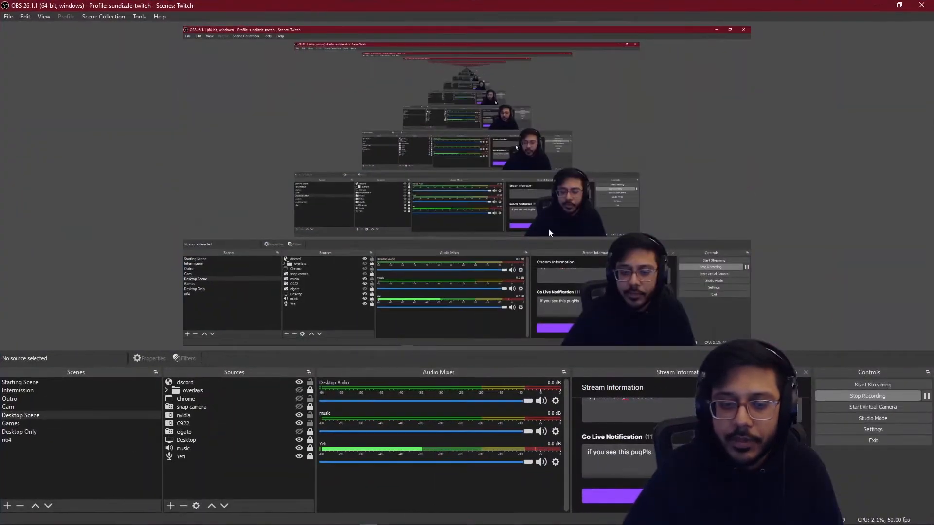
pyautogui.click(555, 462)
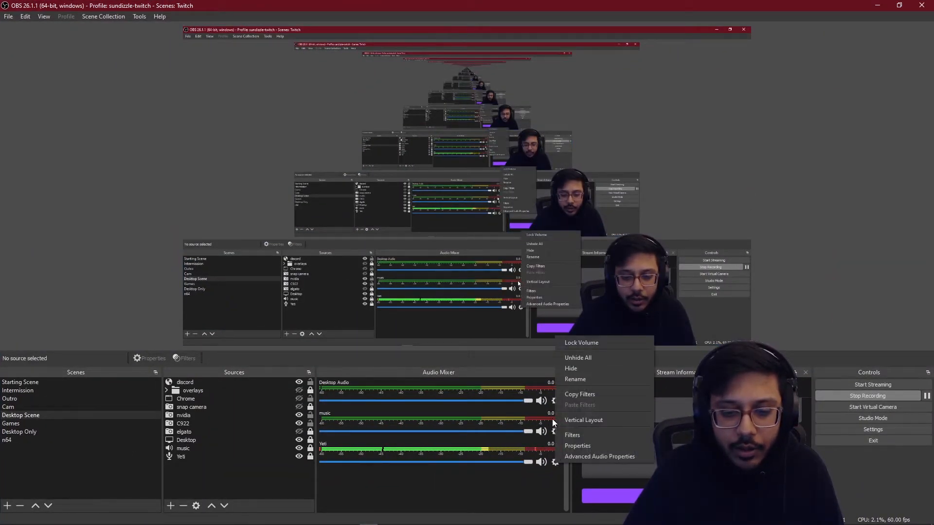
pyautogui.click(580, 457)
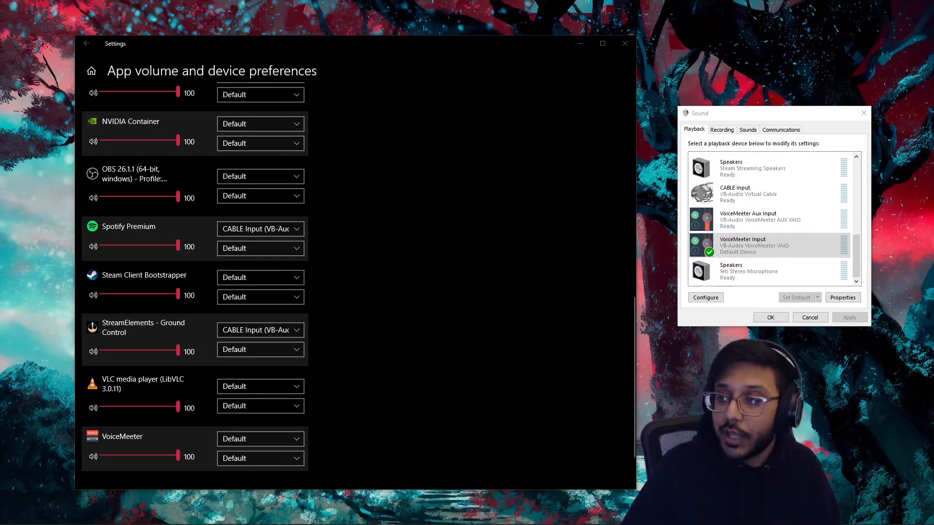
# Bring StreamElements Ground Control into view beside the sound settings and open its Media request page
pyautogui.moveTo(600, 34); pyautogui.dragTo(686, 11)
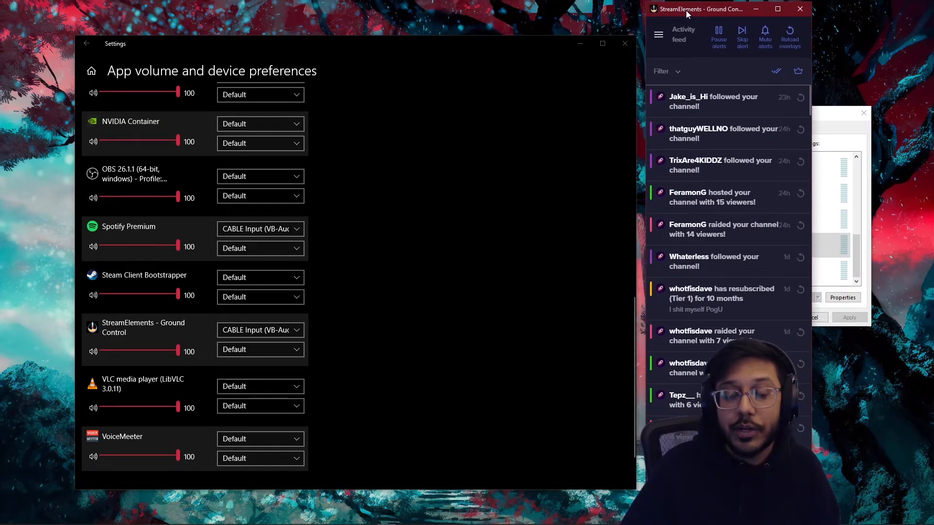
pyautogui.click(659, 36)
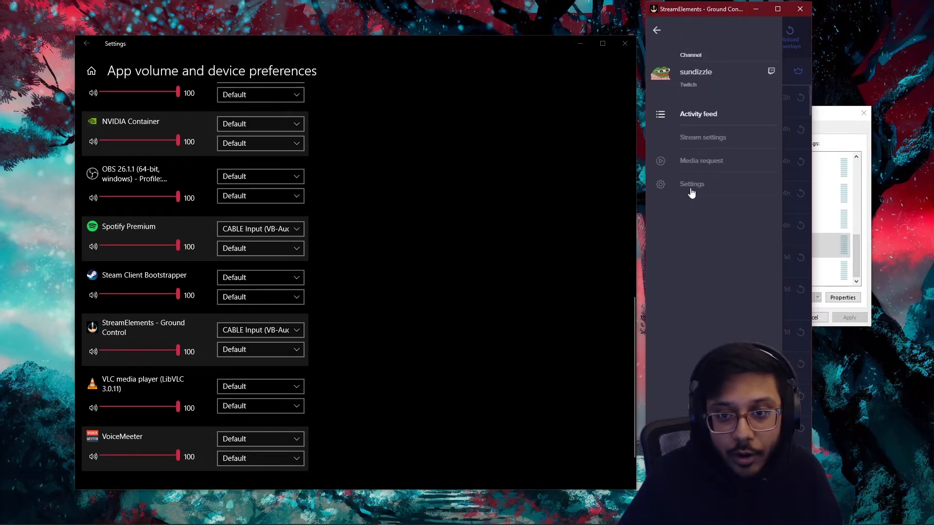
pyautogui.click(696, 164)
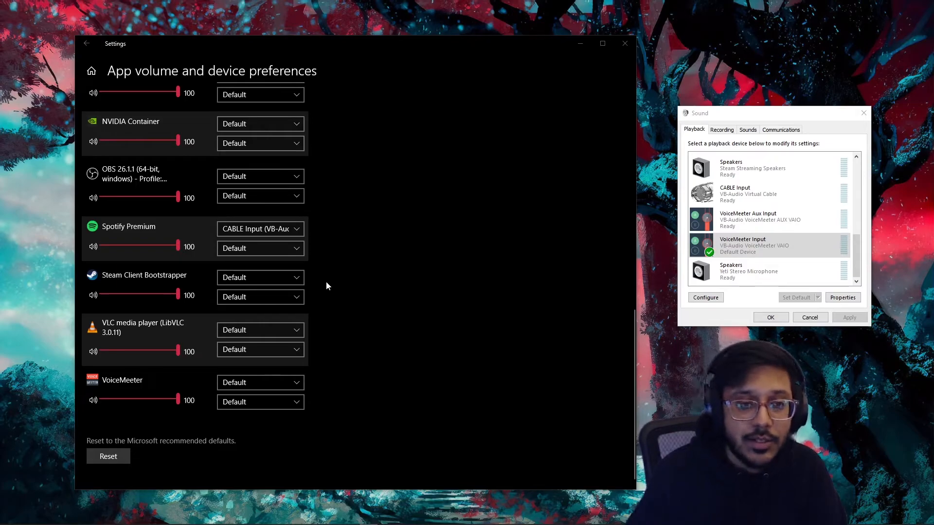
# Review the output device of each app and view the output choices available for Adobe Premiere Pro 2020
pyautogui.scroll(3, 326, 281)
pyautogui.scroll(6, 319, 275)
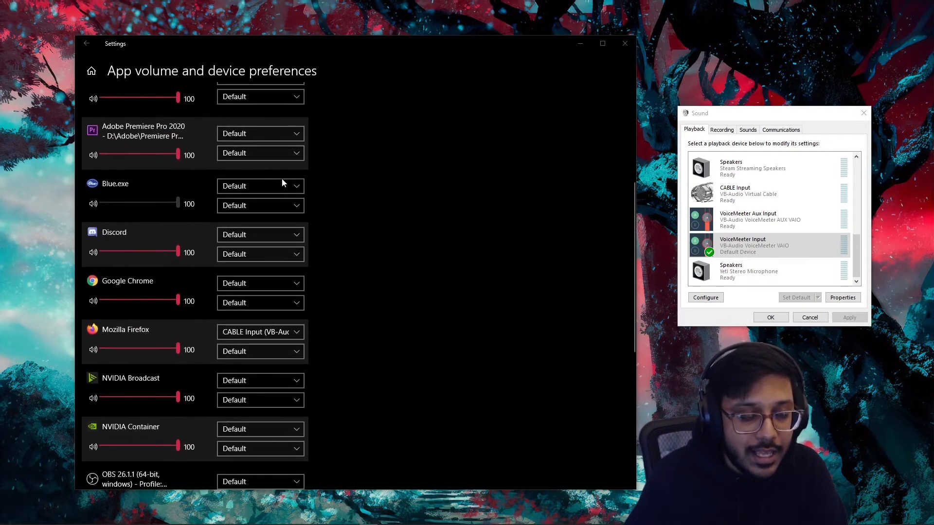
pyautogui.scroll(3, 254, 262)
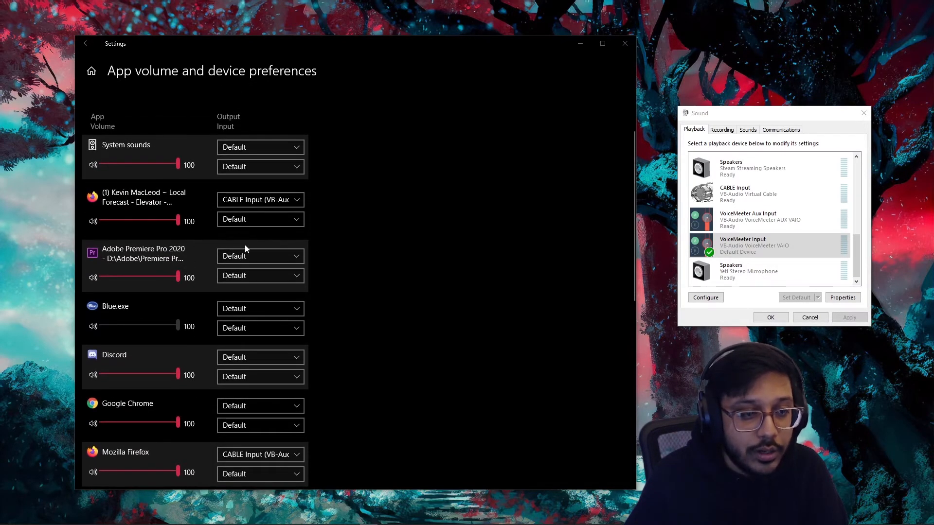
pyautogui.click(277, 256)
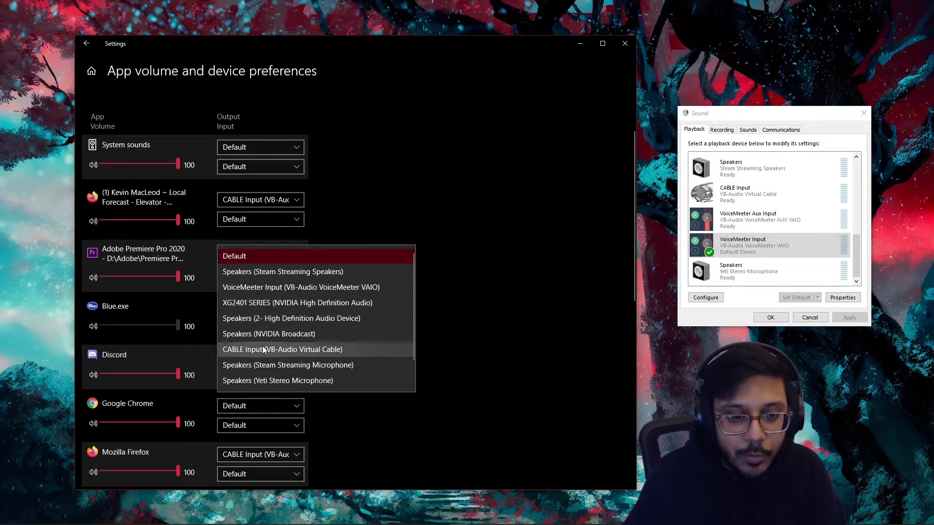
pyautogui.click(454, 246)
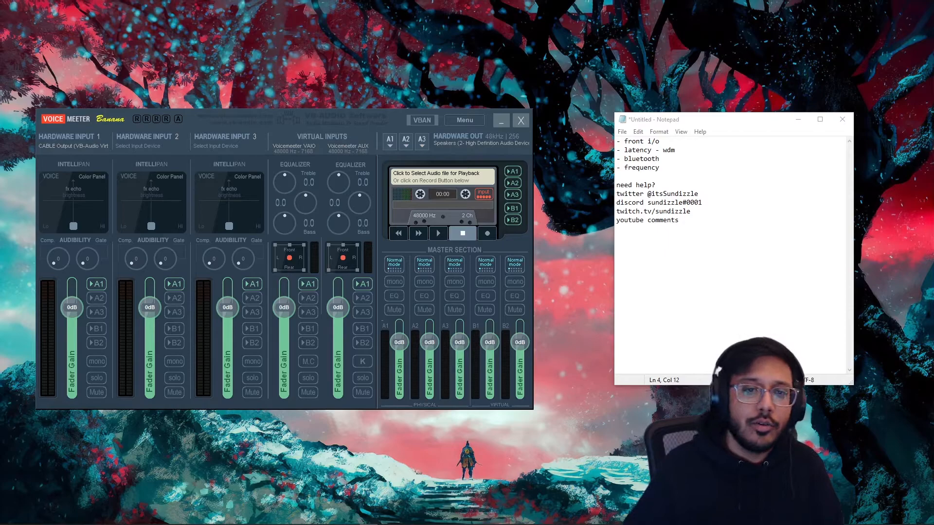
# View the WDM, KS, MME and ASIO device choices for hardware output A1 in Voicemeeter Banana
pyautogui.click(394, 141)
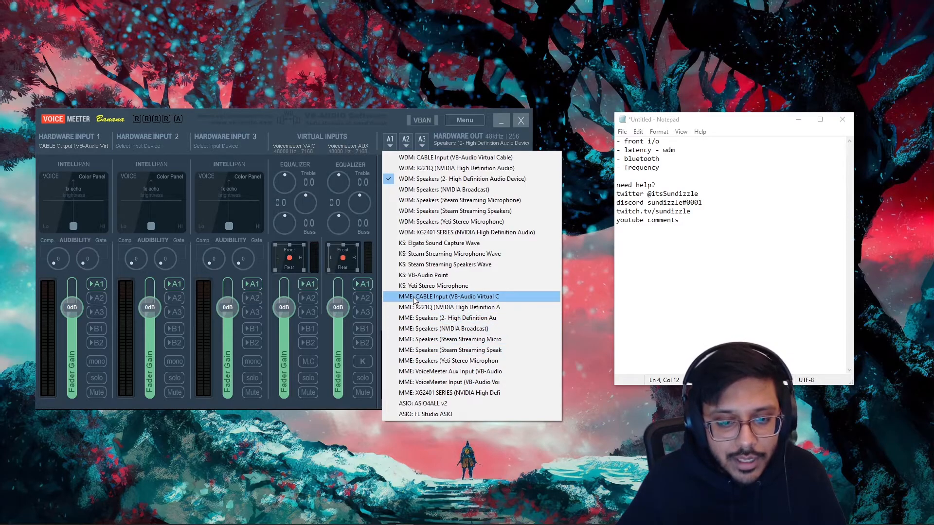
pyautogui.click(367, 123)
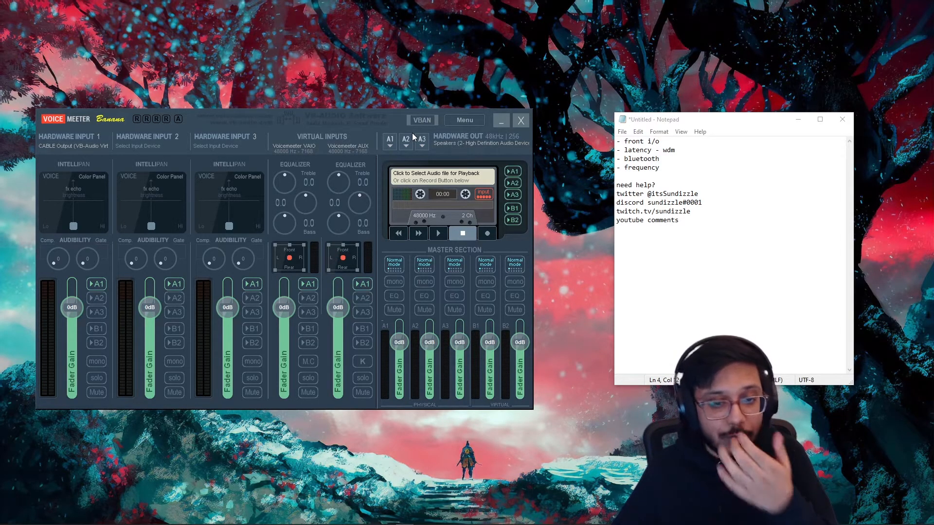
pyautogui.click(393, 141)
pyautogui.click(383, 130)
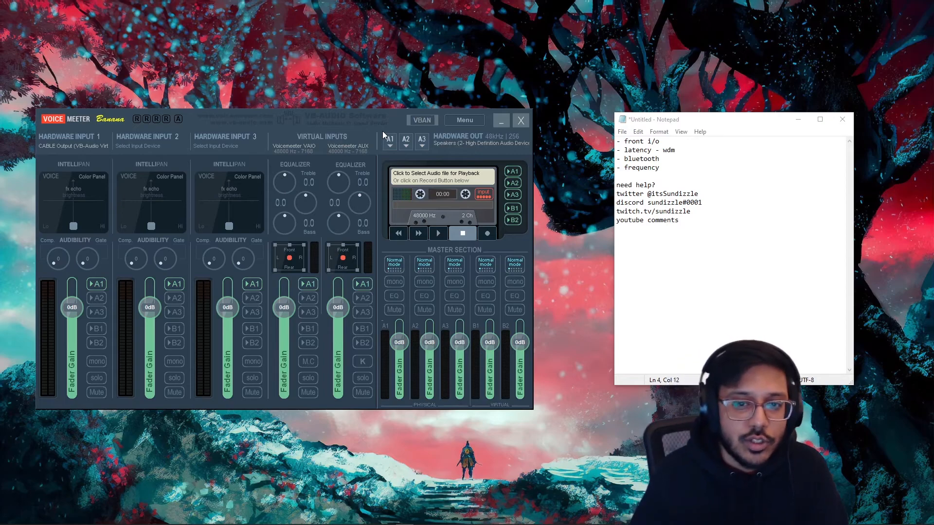
# Open Voicemeeter's System Settings / Options, review the sample rate and the WDM buffering choices, and close the settings
pyautogui.click(466, 121)
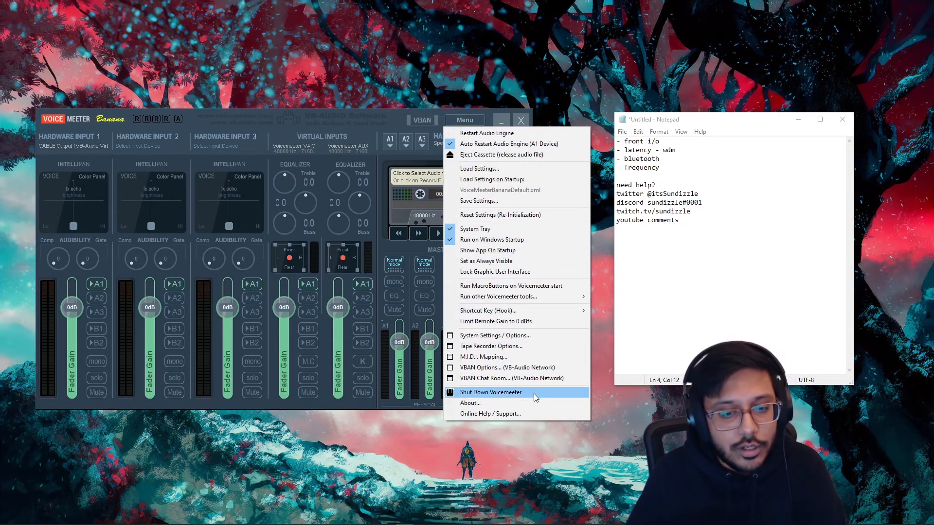
pyautogui.click(496, 335)
pyautogui.moveTo(564, 121); pyautogui.dragTo(640, 48)
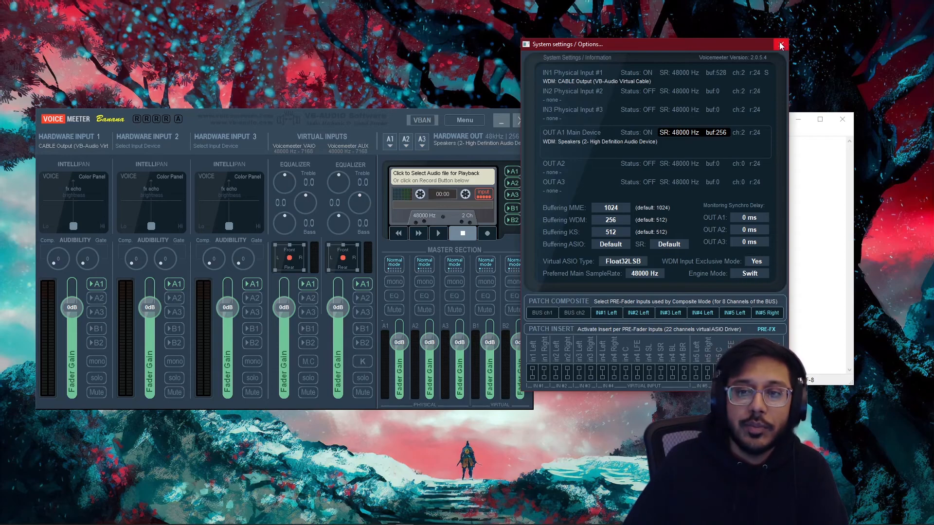
pyautogui.click(614, 222)
pyautogui.click(540, 309)
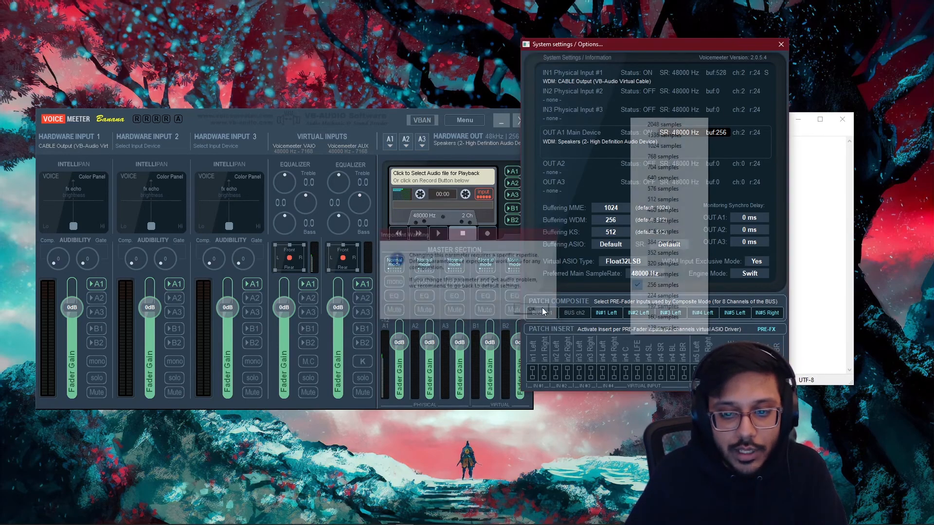
pyautogui.click(660, 51)
pyautogui.moveTo(686, 46); pyautogui.dragTo(720, 88)
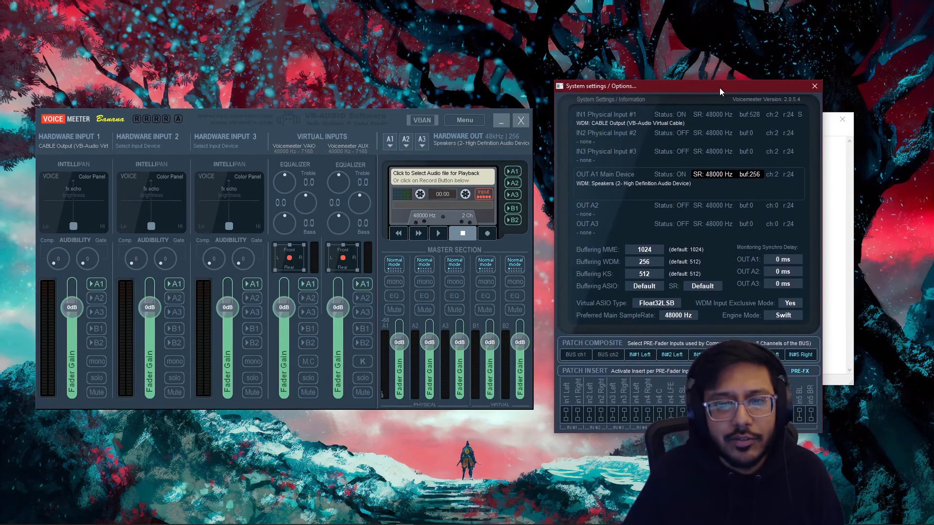
pyautogui.click(814, 86)
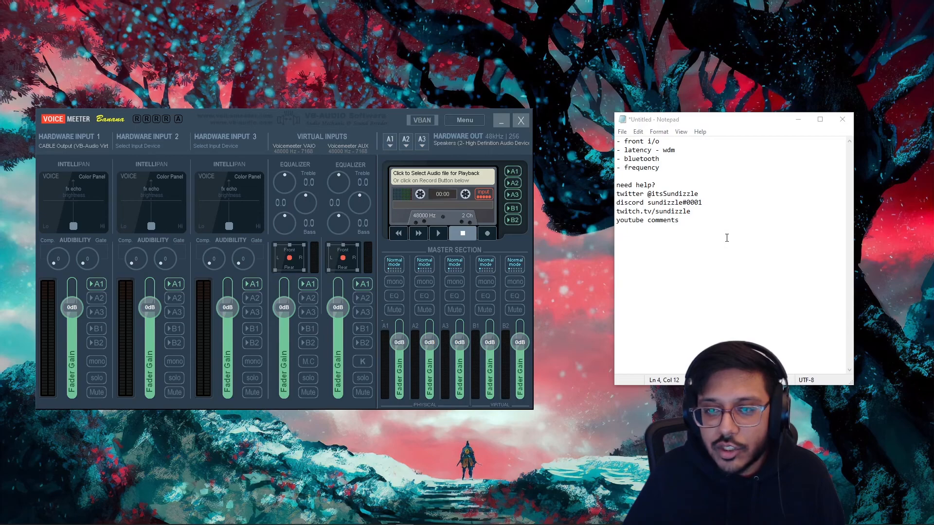